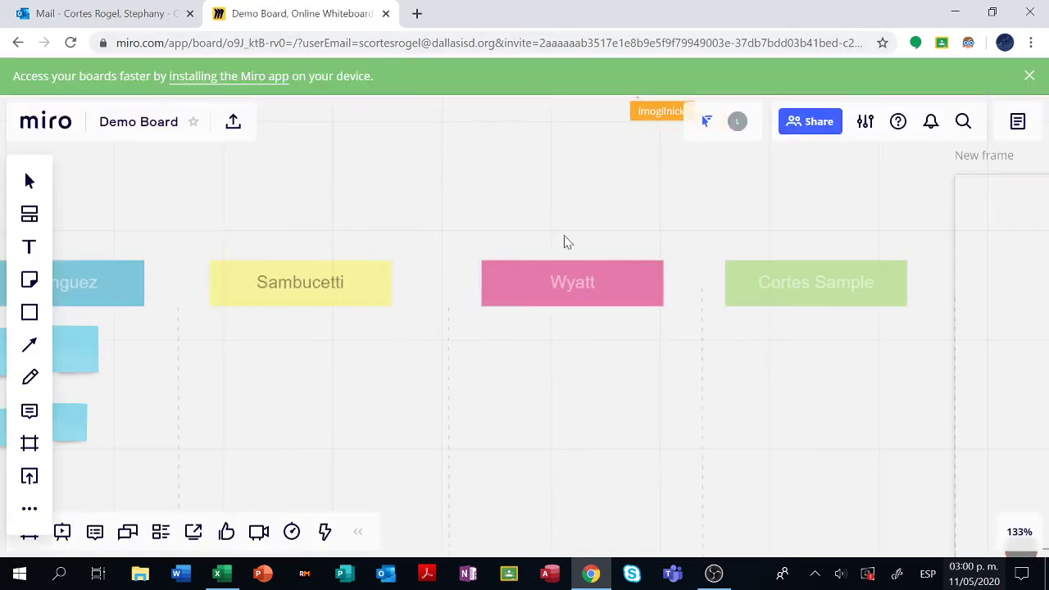
click(30, 182)
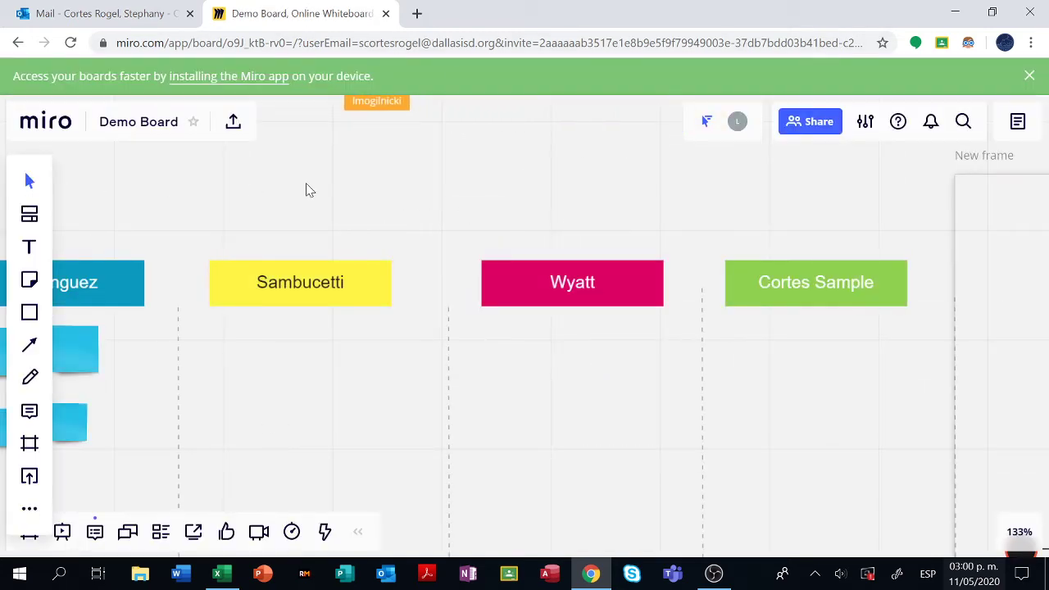
drag(310, 190, 488, 146)
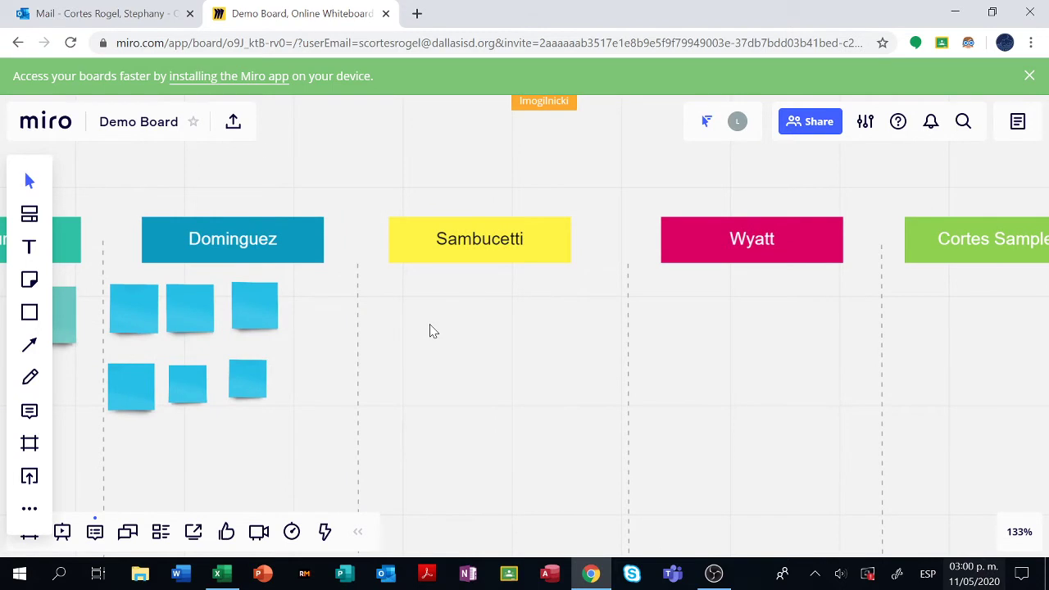
scroll(566, 351, down, 5)
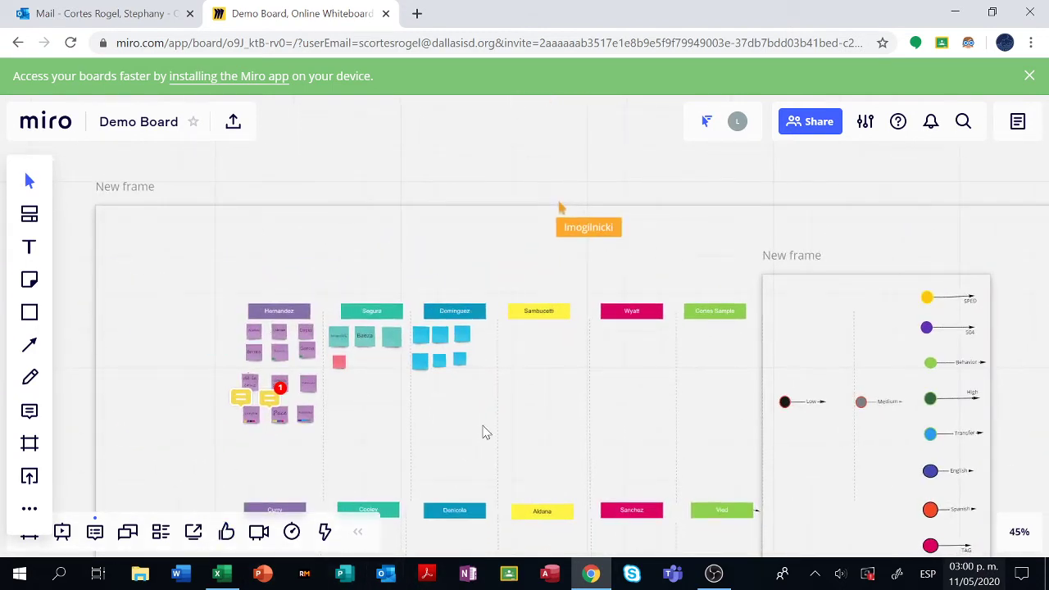
drag(484, 431, 419, 328)
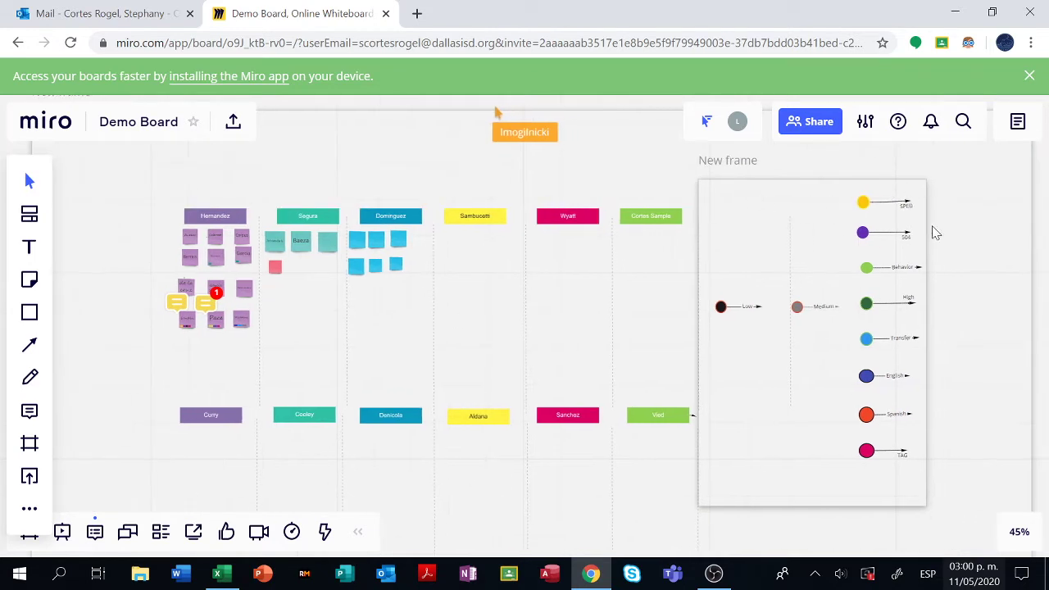
drag(744, 234, 675, 241)
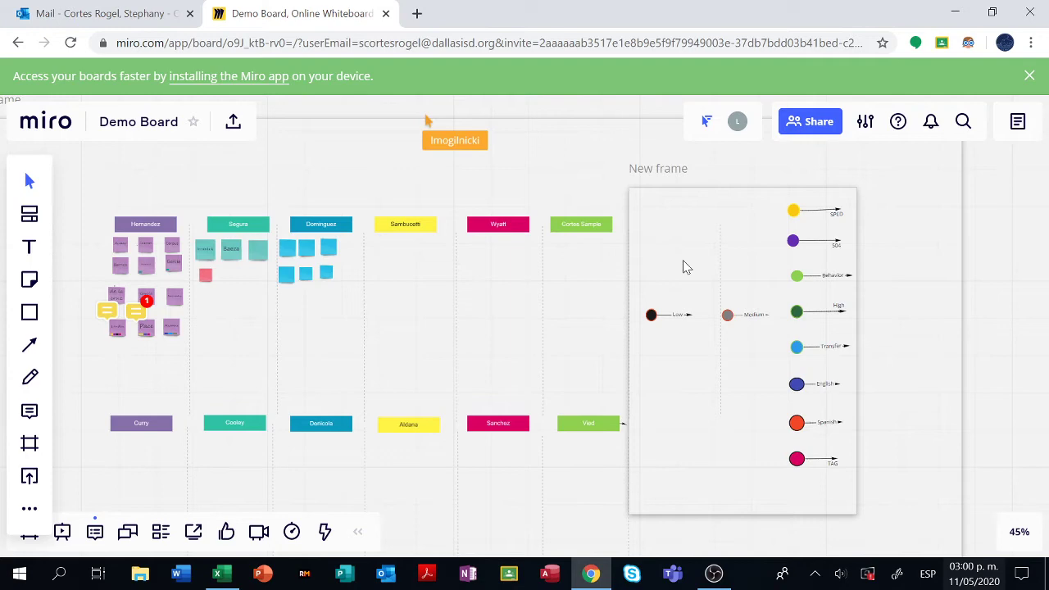
scroll(687, 267, up, 3)
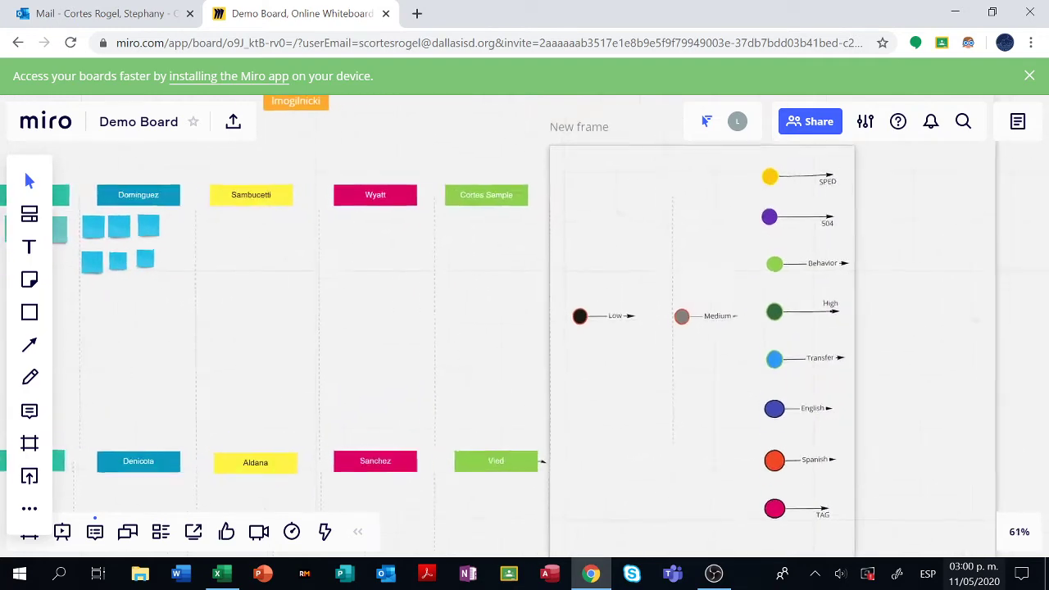
scroll(432, 328, down, 1)
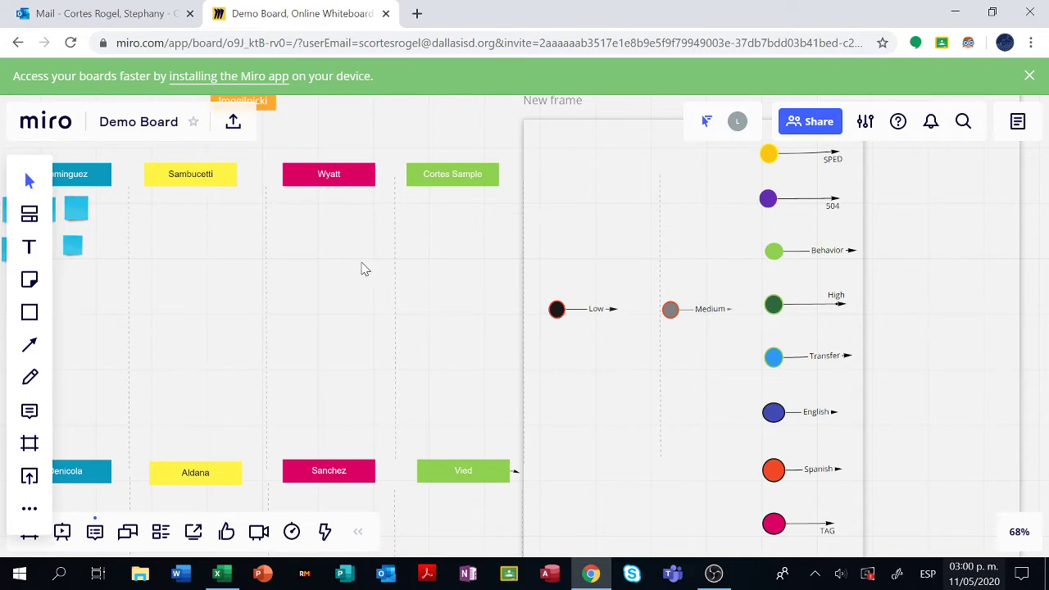
drag(365, 270, 537, 271)
scroll(672, 238, up, 4)
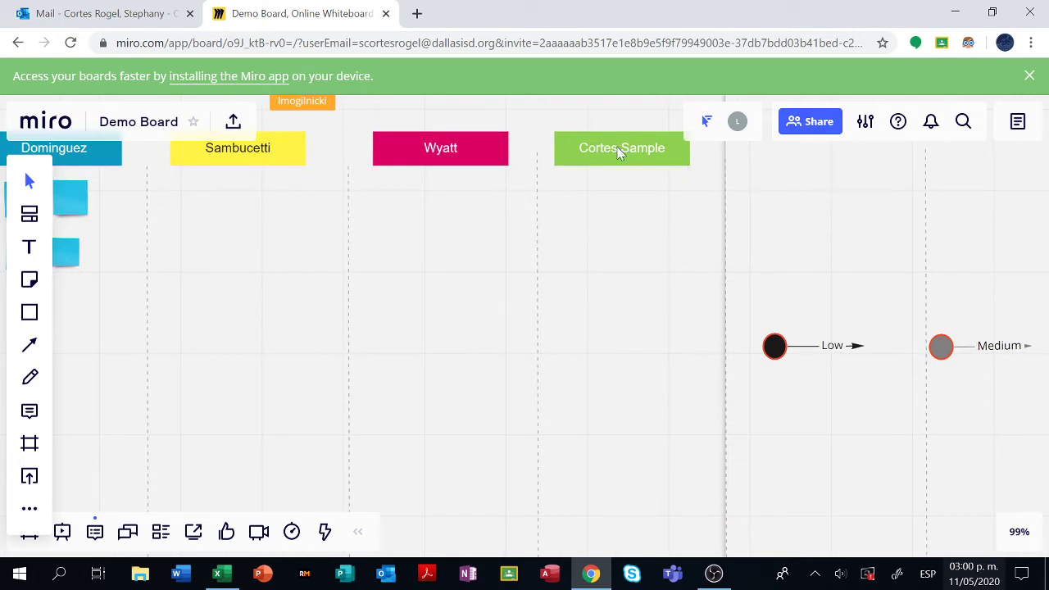
- Add a light-green sticky note with the student's name under Cortes Sample, then switch to Excel
drag(243, 210, 229, 218)
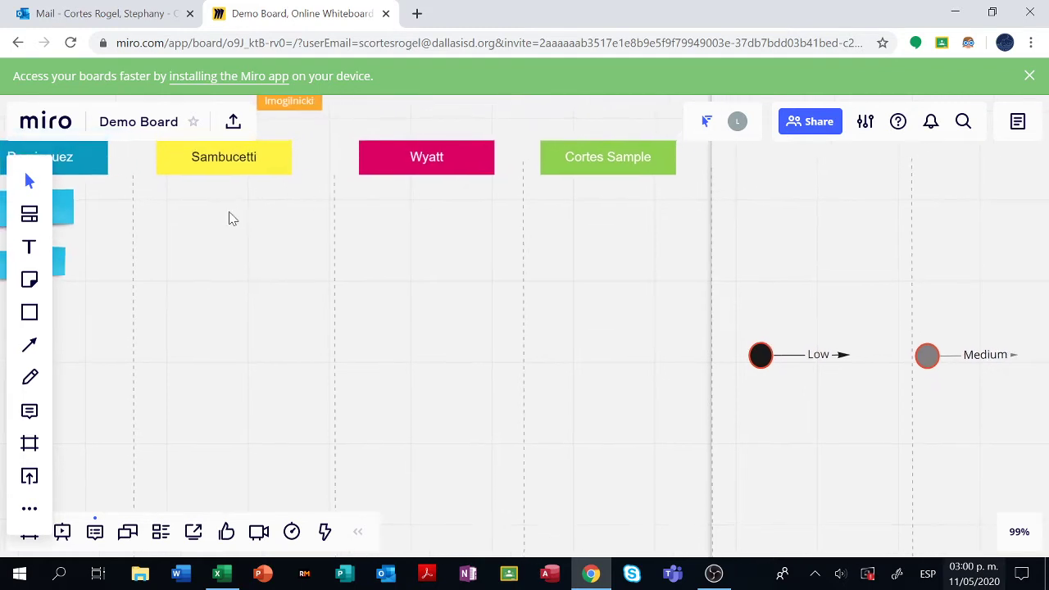
click(27, 282)
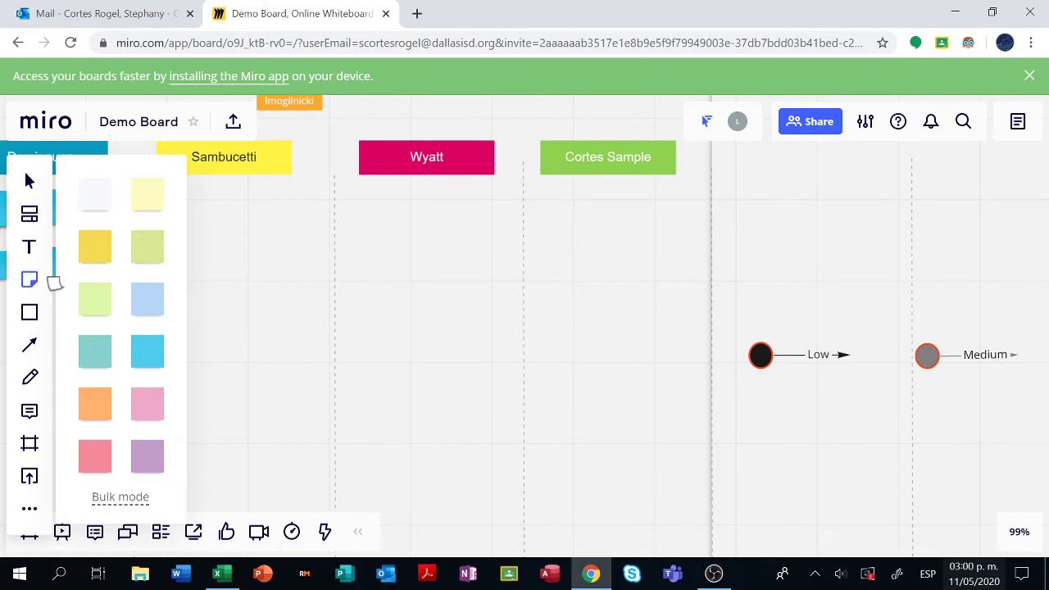
click(101, 308)
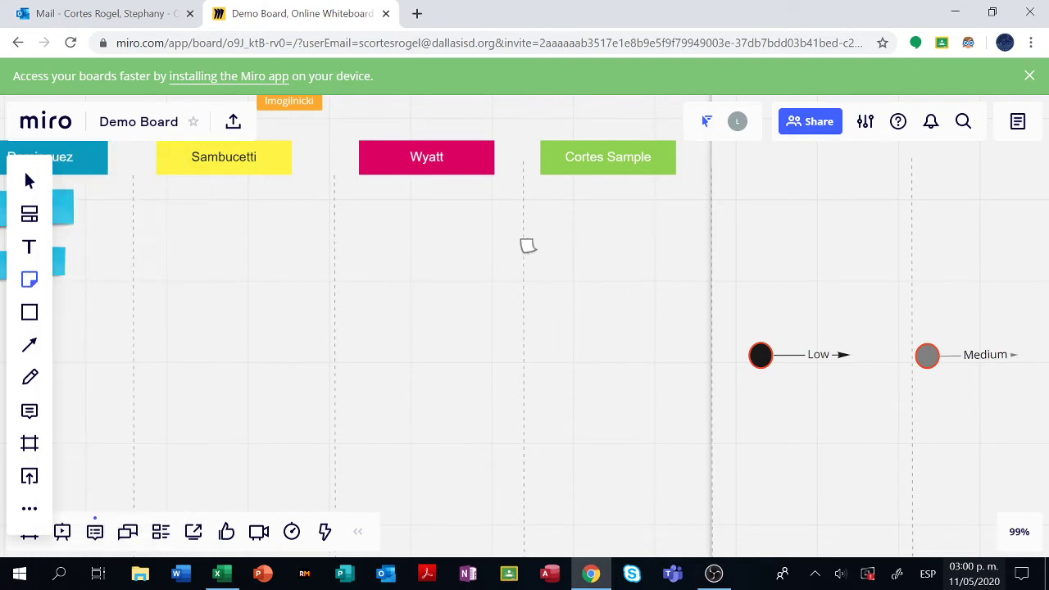
click(549, 203)
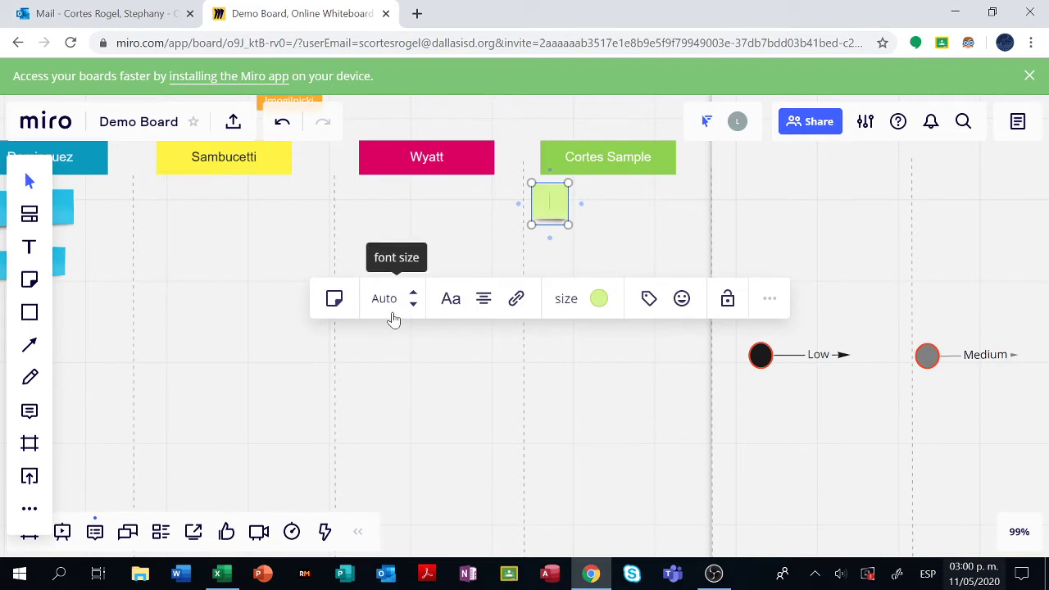
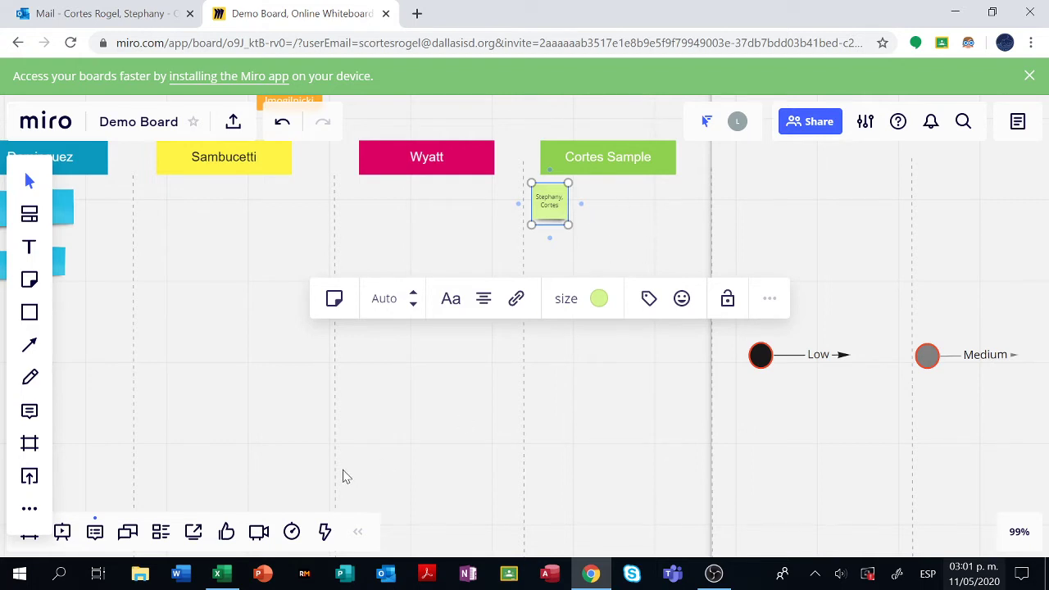
click(223, 573)
- Select the Sample Class student names in A3:A20 and copy them
click(251, 333)
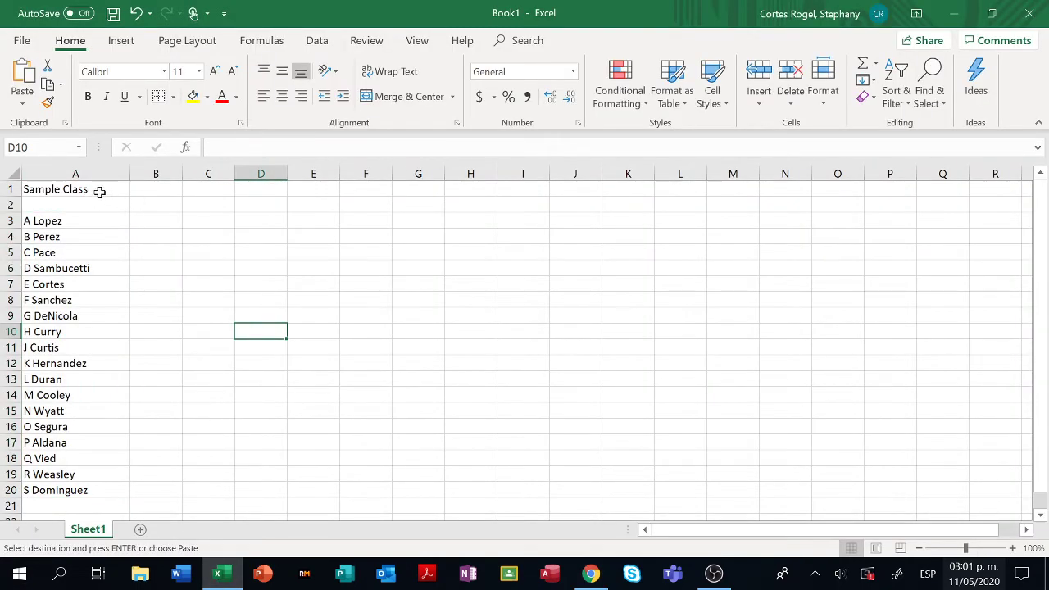
drag(54, 225, 47, 490)
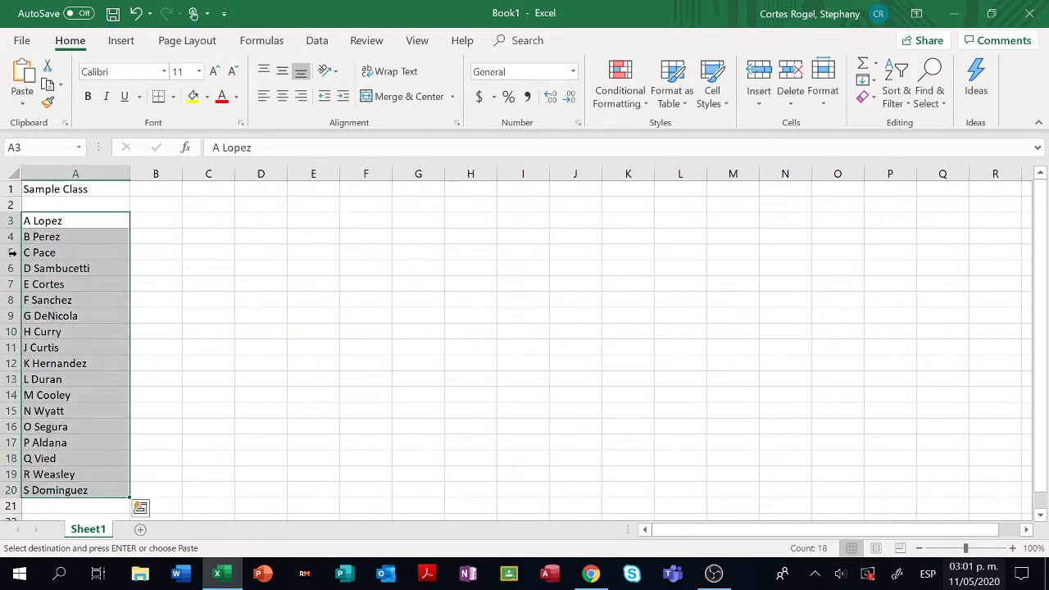
click(102, 225)
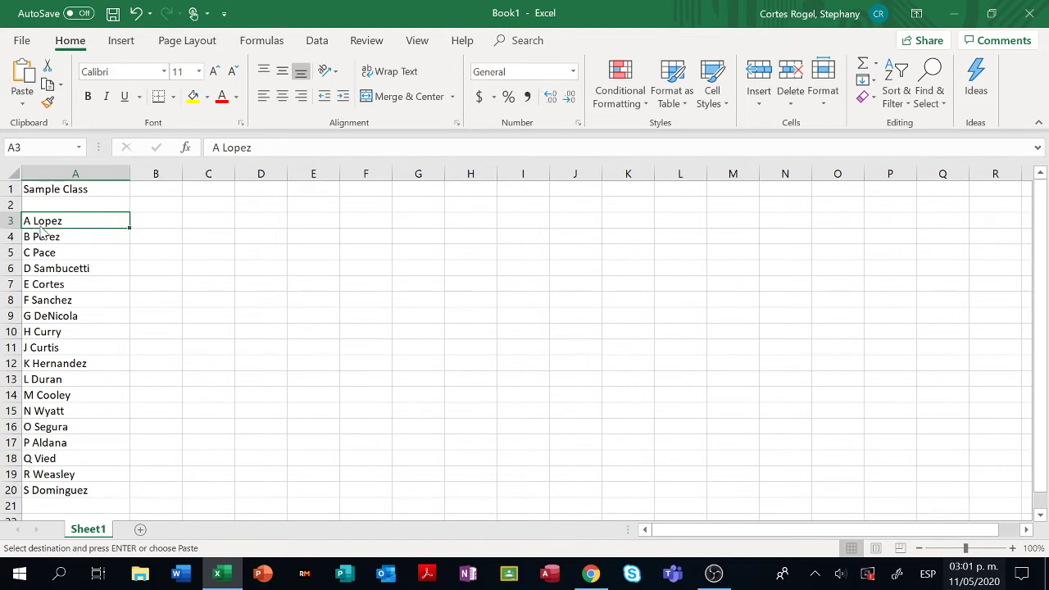
click(105, 314)
click(82, 492)
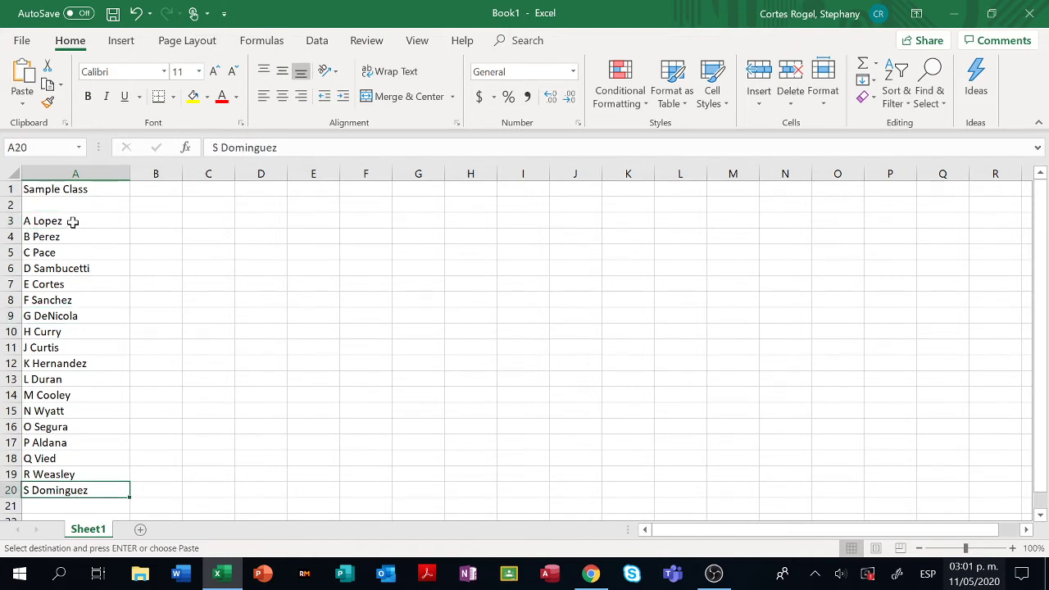
click(73, 222)
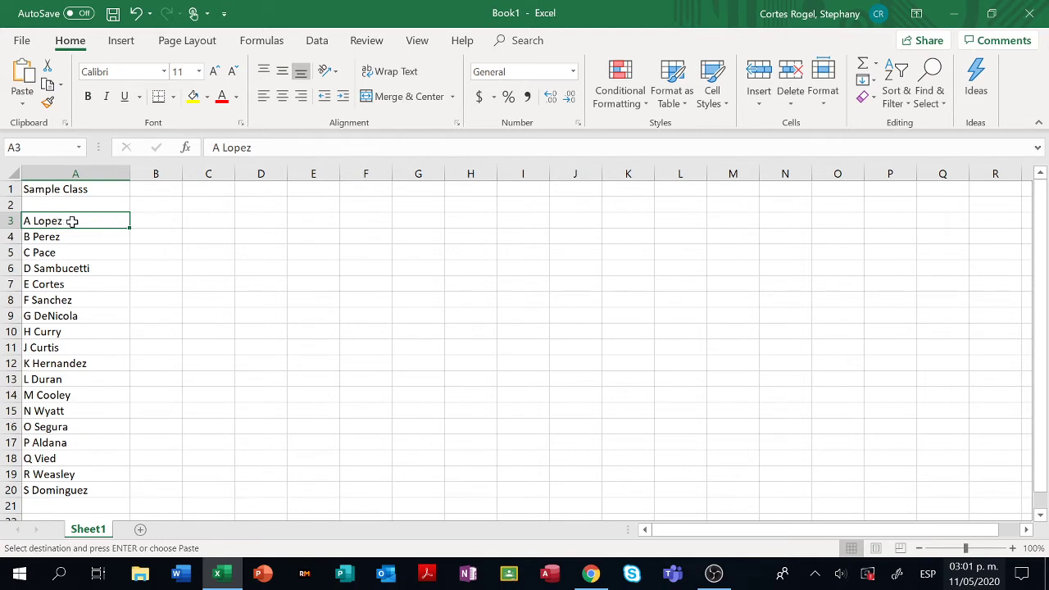
drag(79, 221, 84, 489)
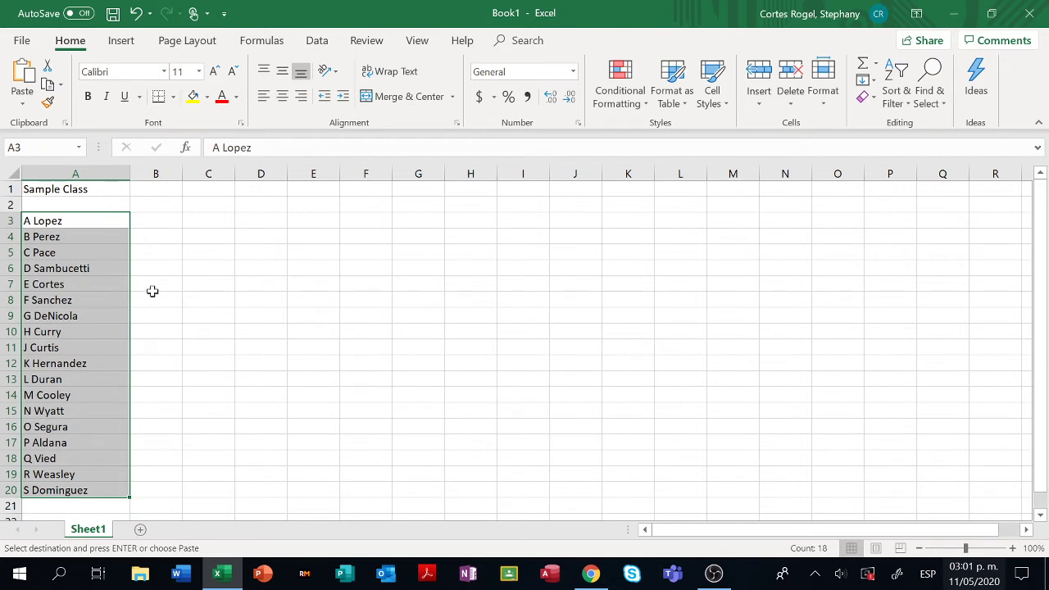
key(ctrl+c)
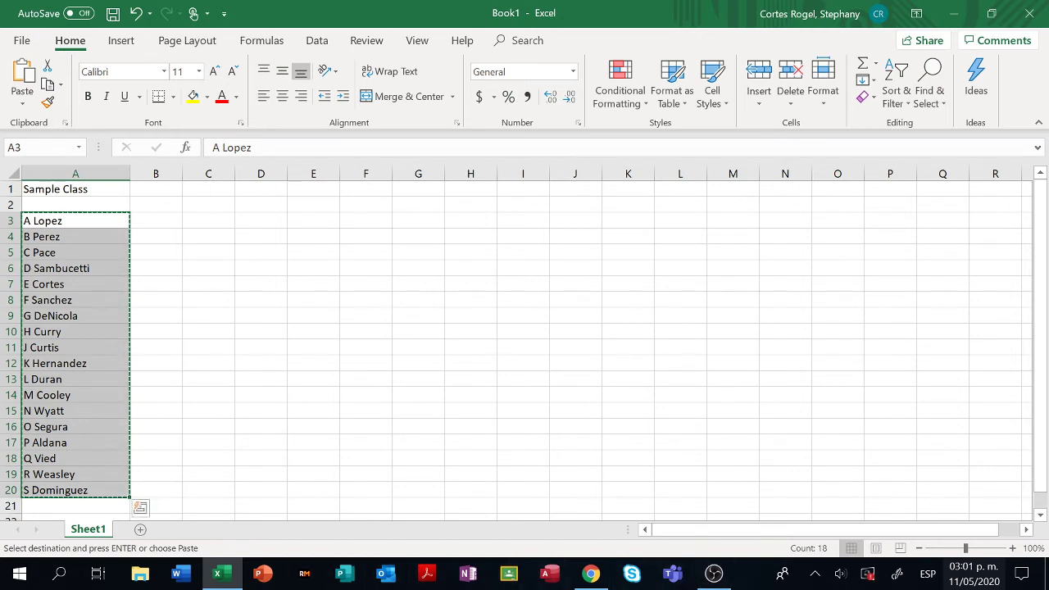
- Reselect A3:A20 and go back to the Miro board in the browser
right_click(107, 293)
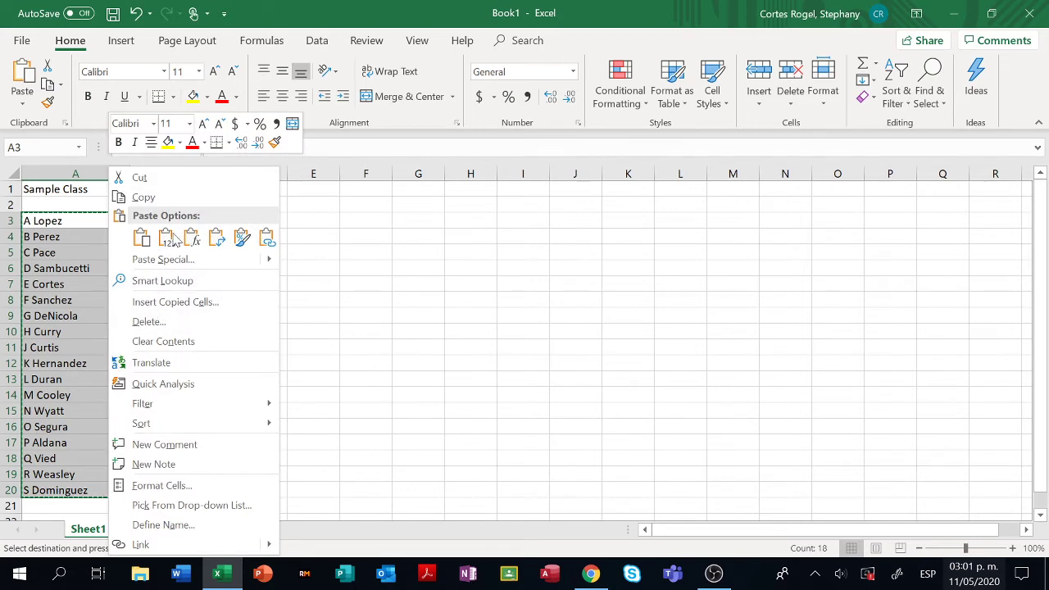
key(Escape)
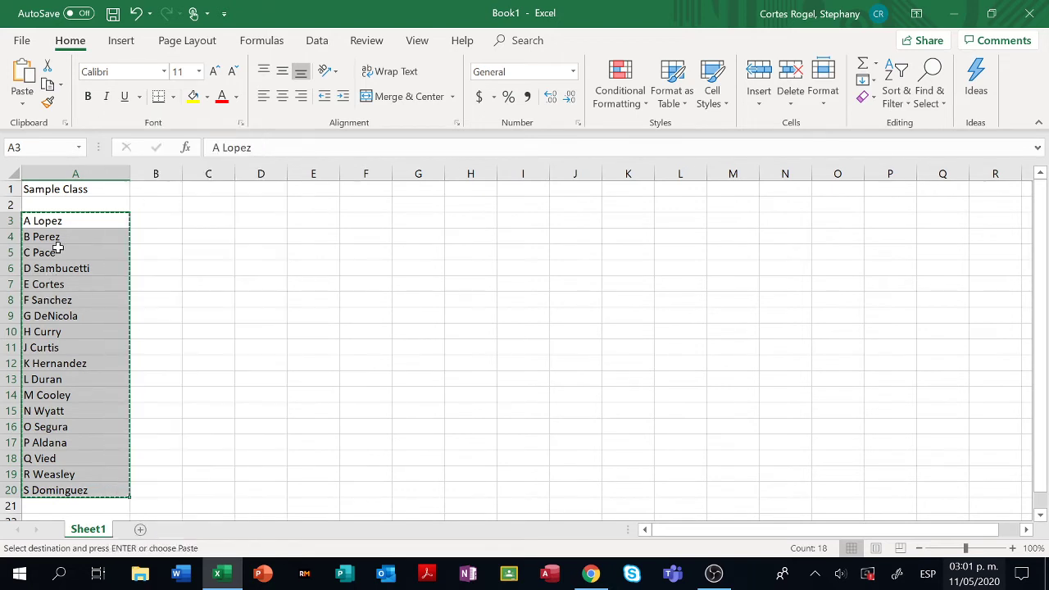
drag(49, 222, 49, 492)
click(599, 577)
- Paste the names as sticky notes, make them light green, and shrink the grid under Cortes Sample
click(571, 258)
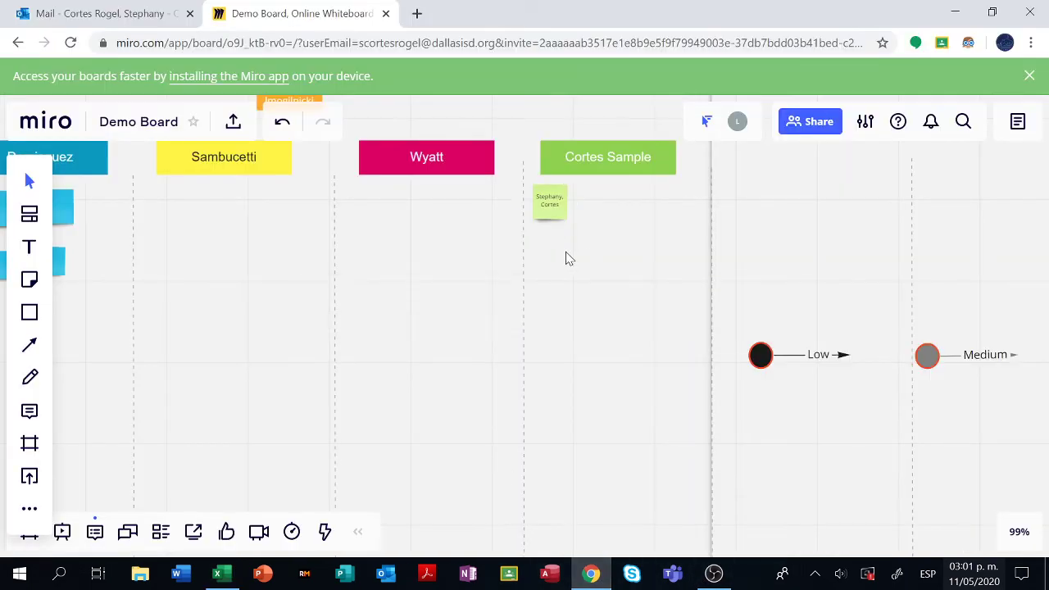
key(ctrl+v)
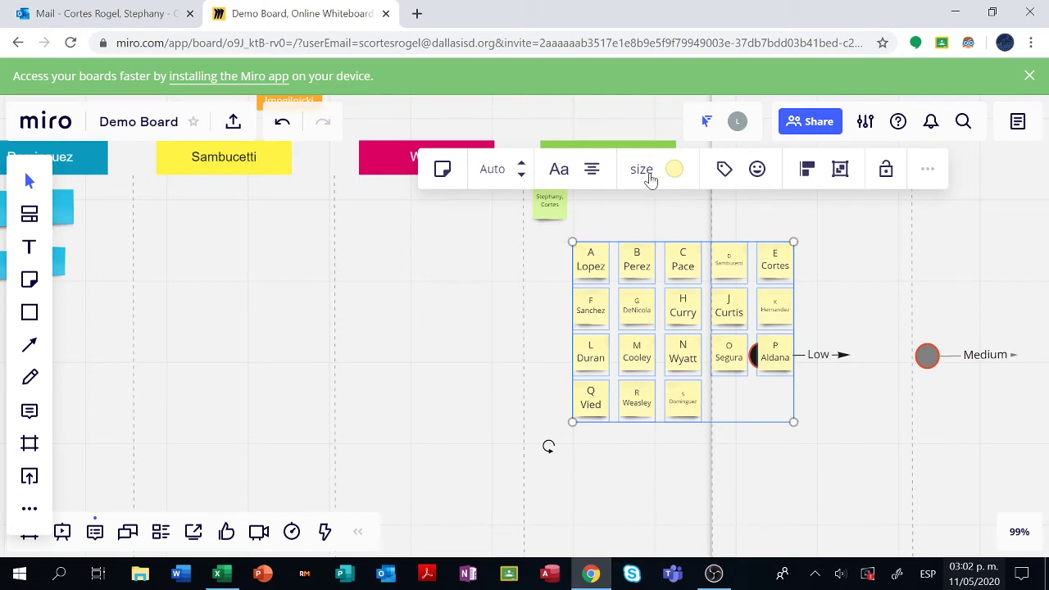
click(673, 170)
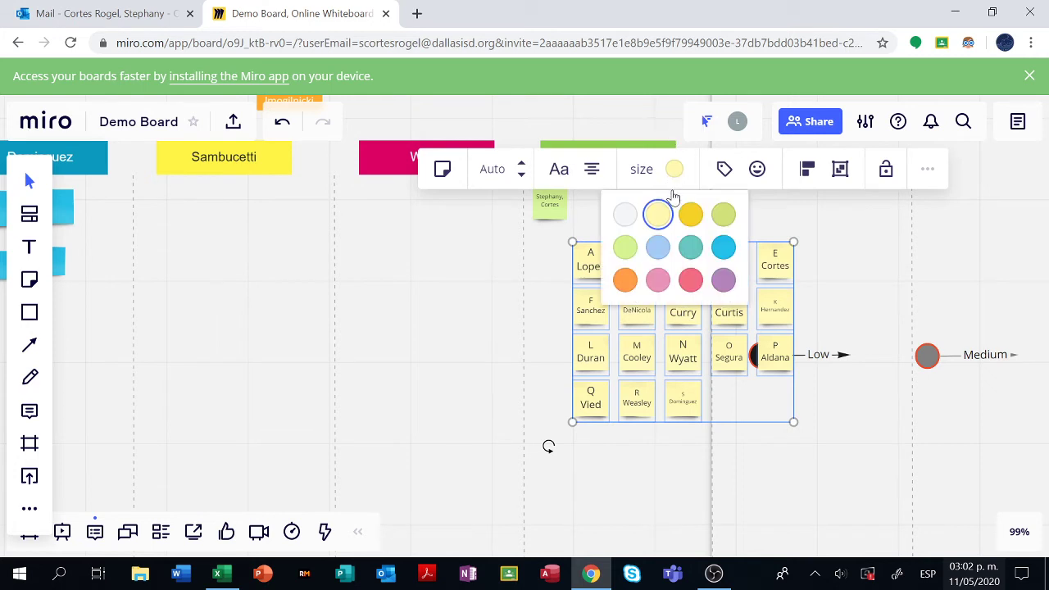
click(626, 247)
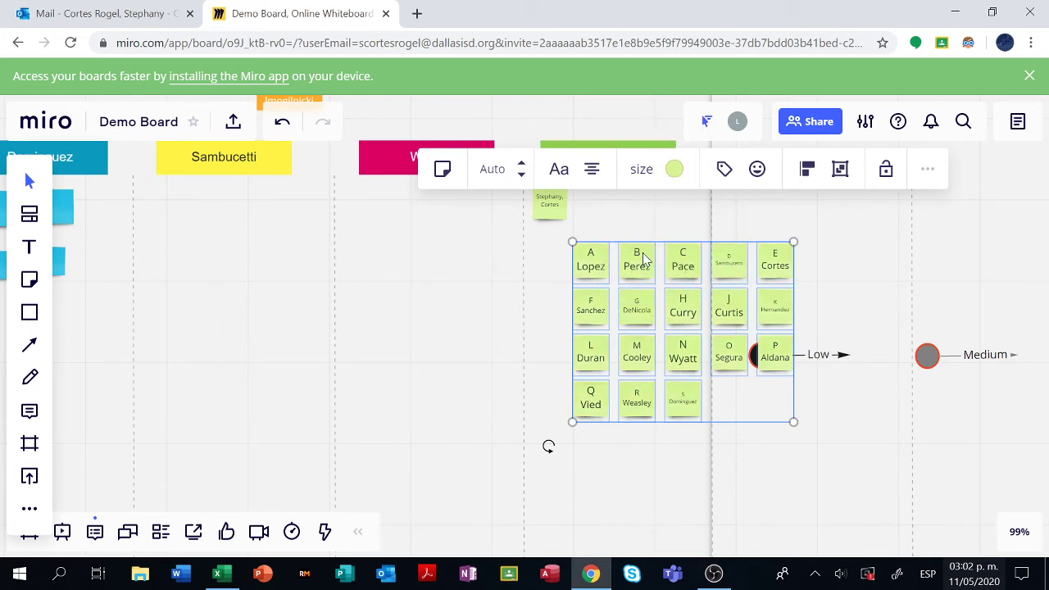
drag(640, 260, 597, 250)
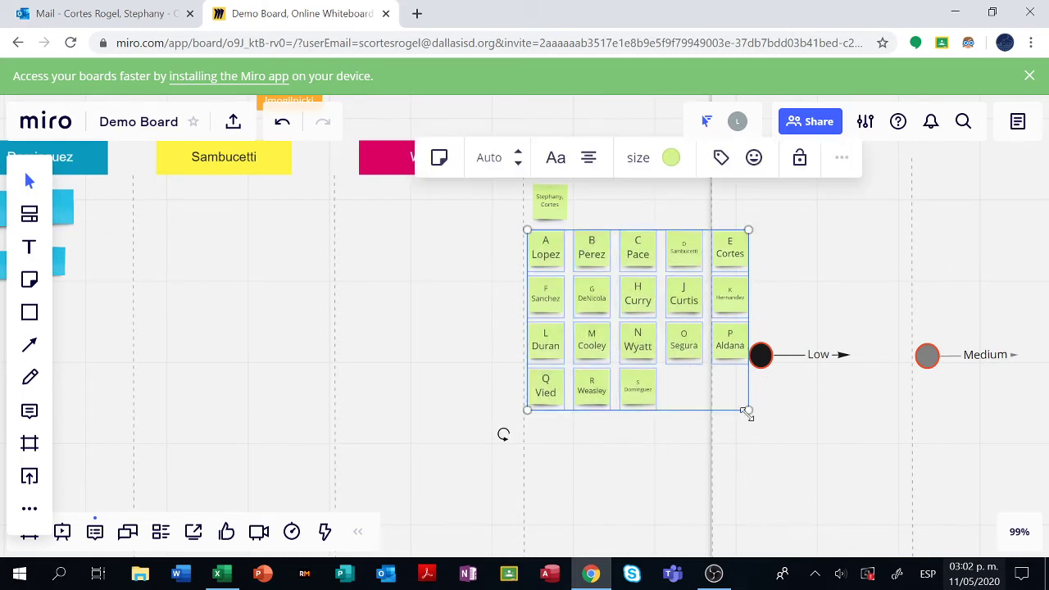
drag(746, 414, 703, 385)
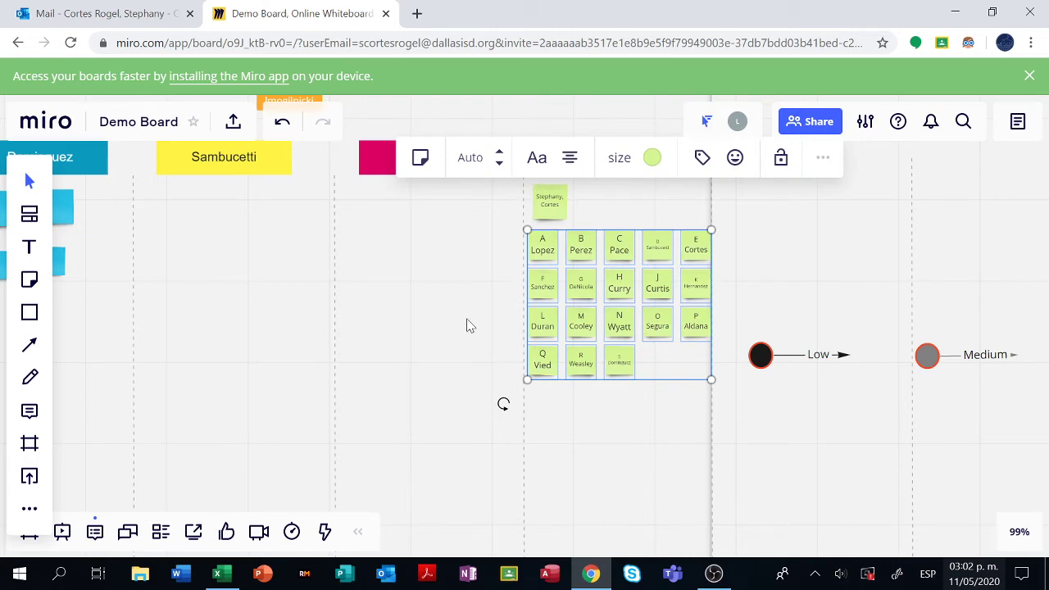
- Delete the standalone name note above the student grid, then bring the tag legend into view
scroll(555, 342, up, 3)
key(Escape)
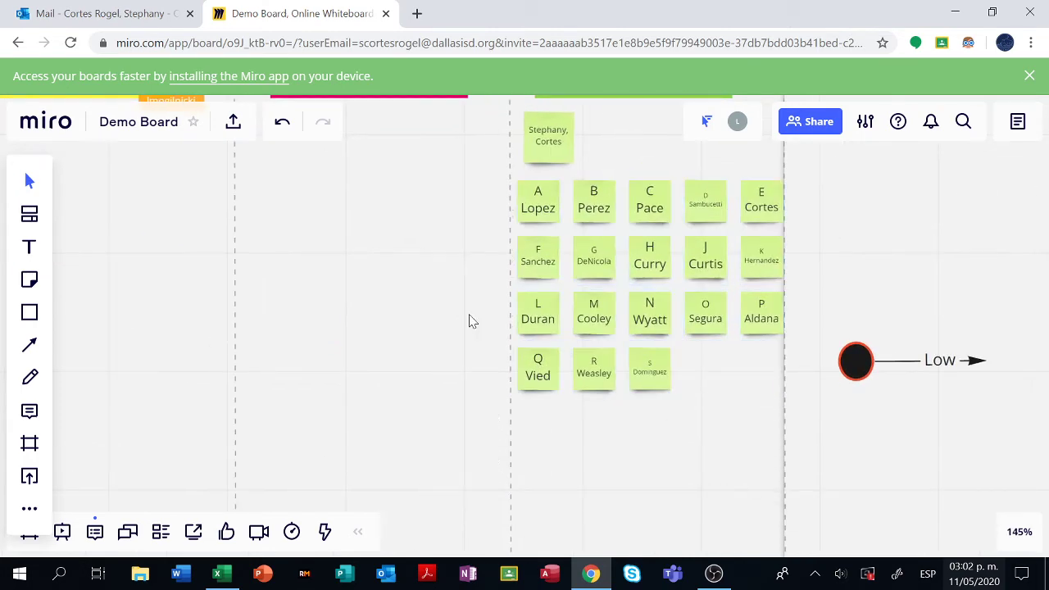
scroll(443, 258, up, 2)
scroll(443, 258, right, 1)
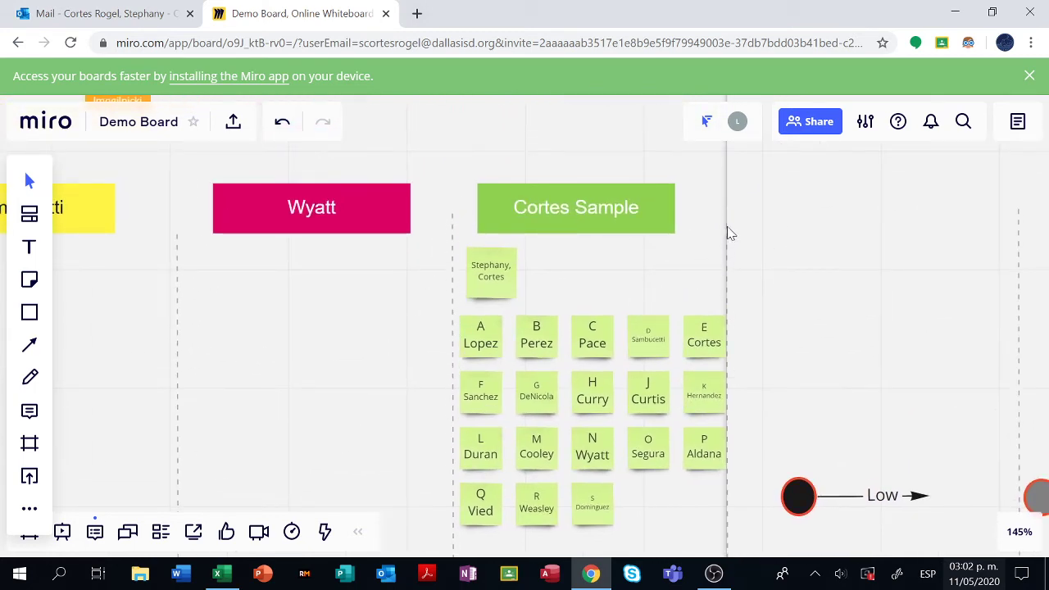
click(593, 398)
key(Escape)
click(492, 273)
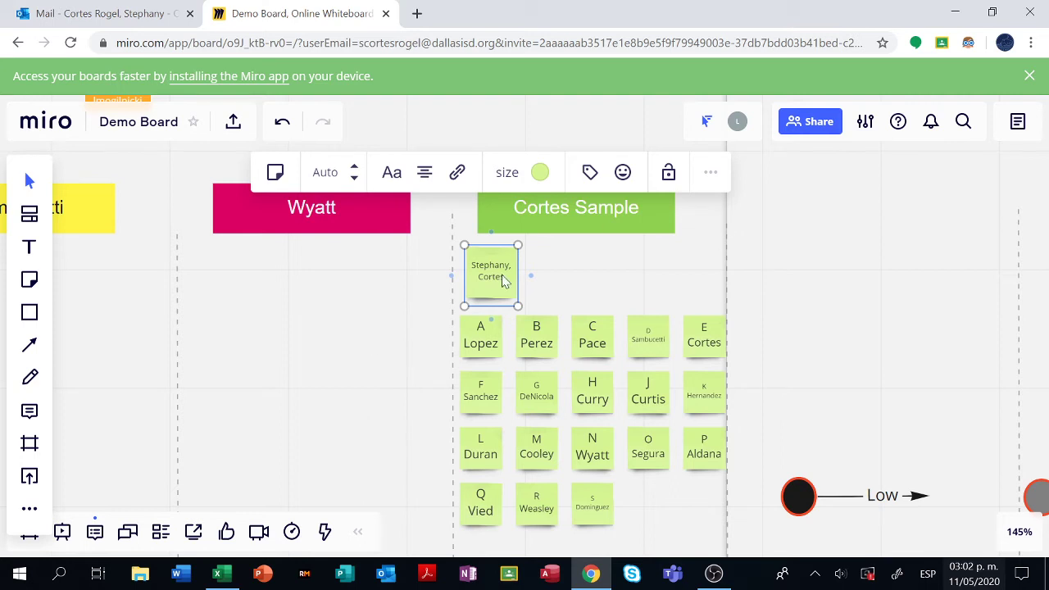
click(711, 174)
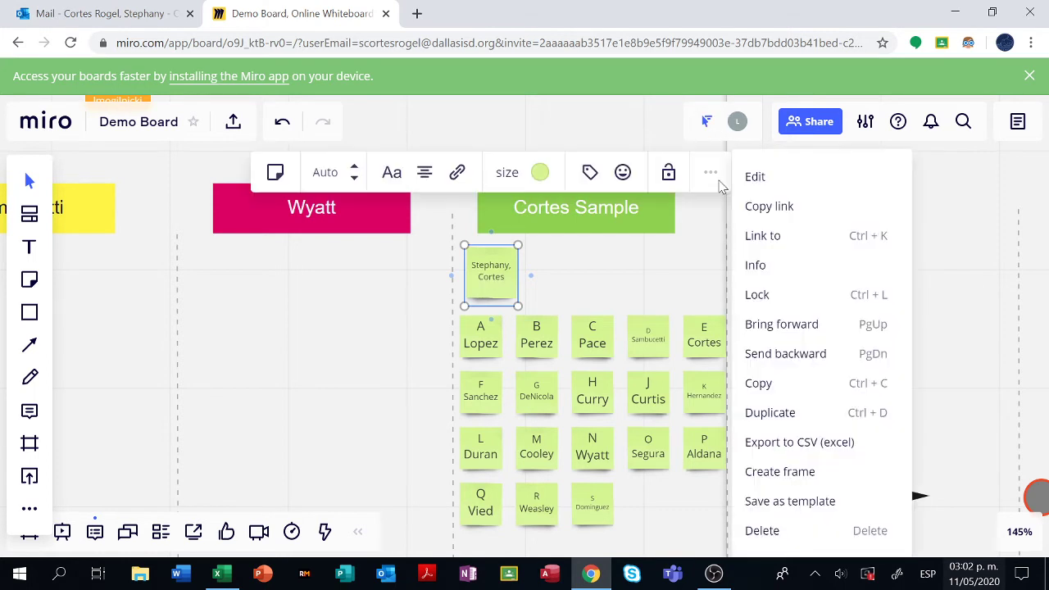
click(777, 538)
drag(639, 263, 636, 187)
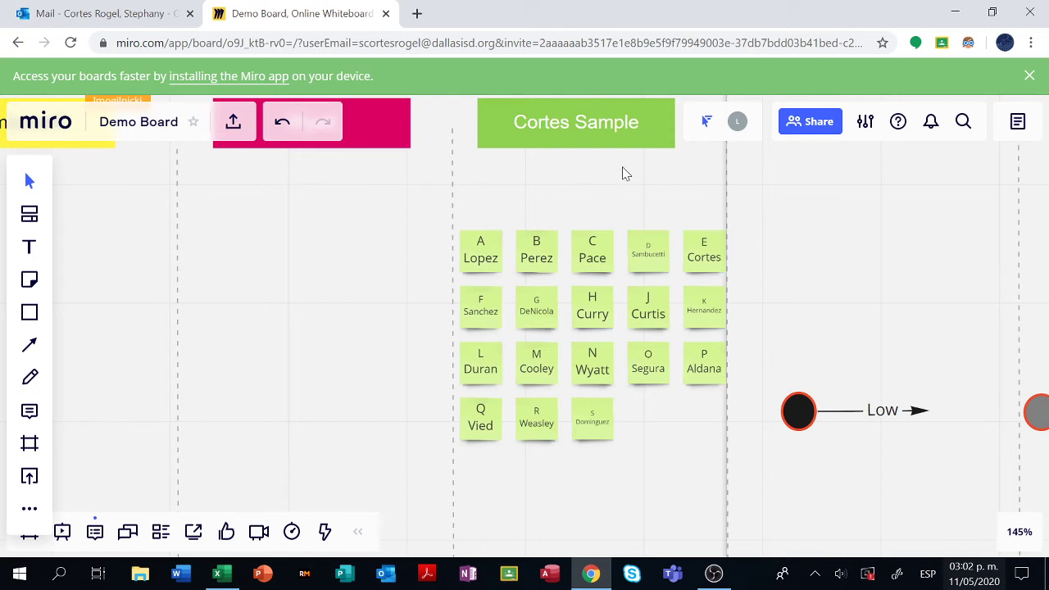
drag(599, 184, 303, 210)
drag(754, 246, 479, 398)
scroll(463, 375, down, 3)
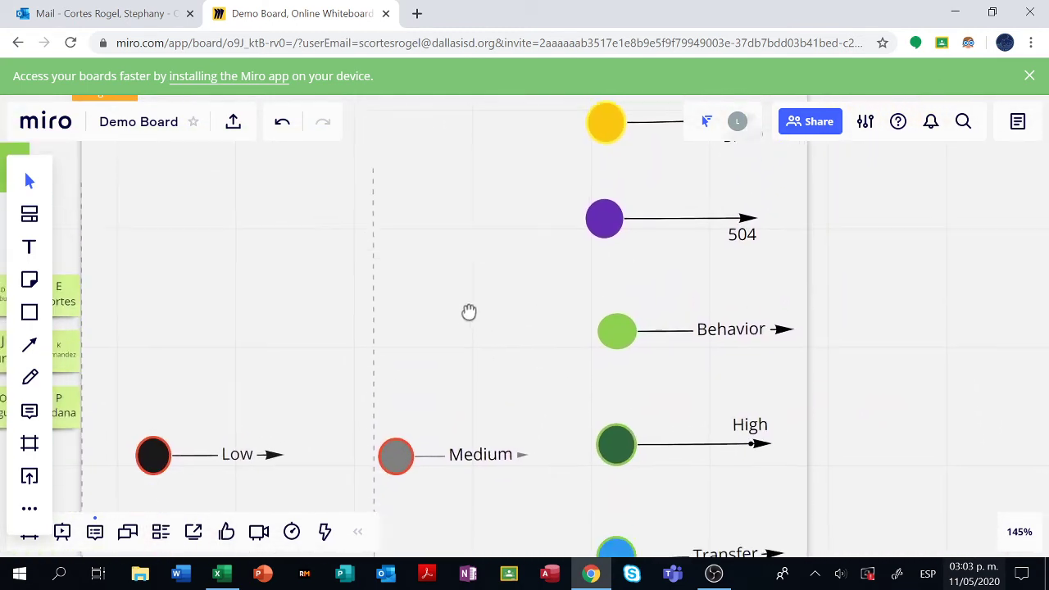
scroll(471, 466, down, 7)
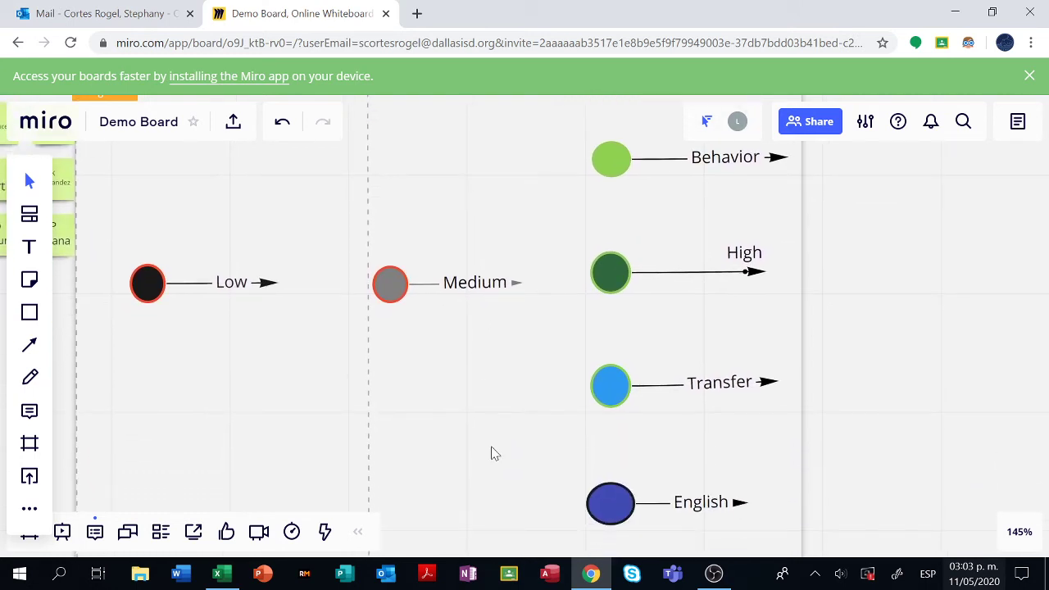
scroll(500, 377, down, 4)
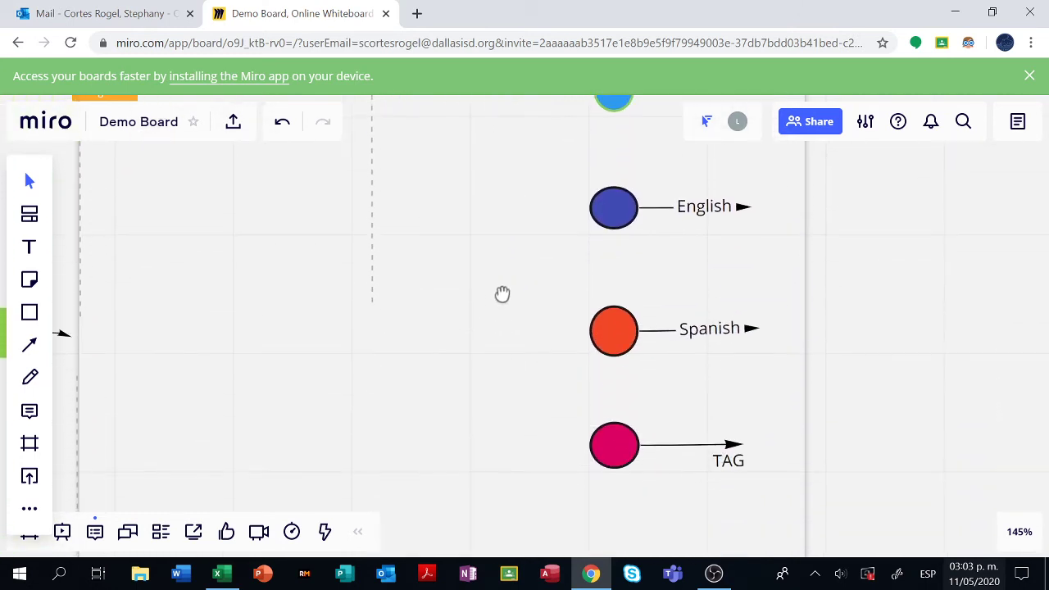
scroll(361, 286, left, 11)
scroll(361, 286, up, 7)
scroll(319, 393, left, 3)
scroll(319, 394, up, 4)
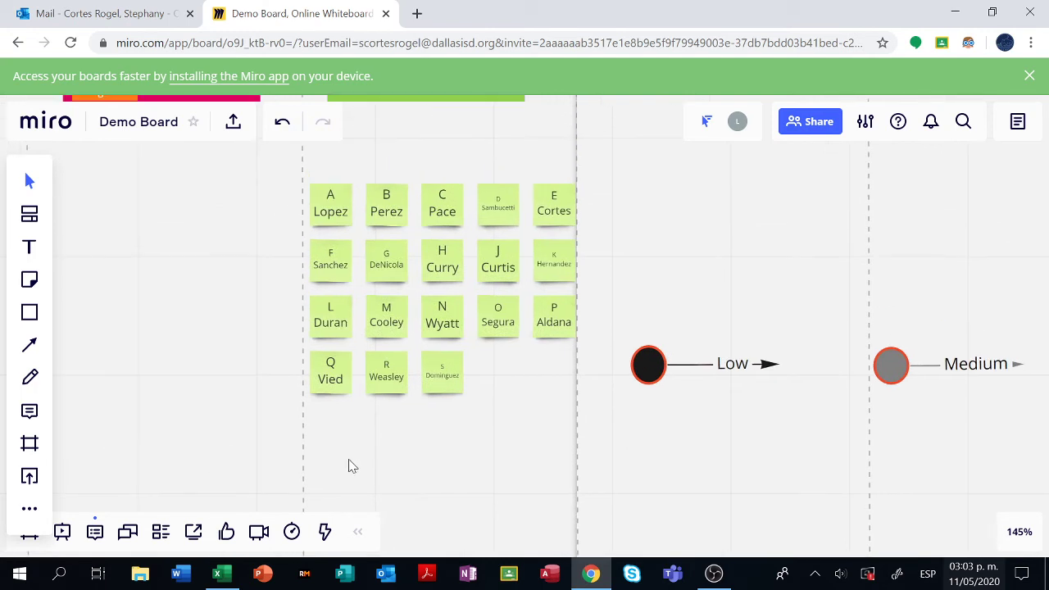
- Give the top-left student note the Spanish and Transfer tags
click(339, 214)
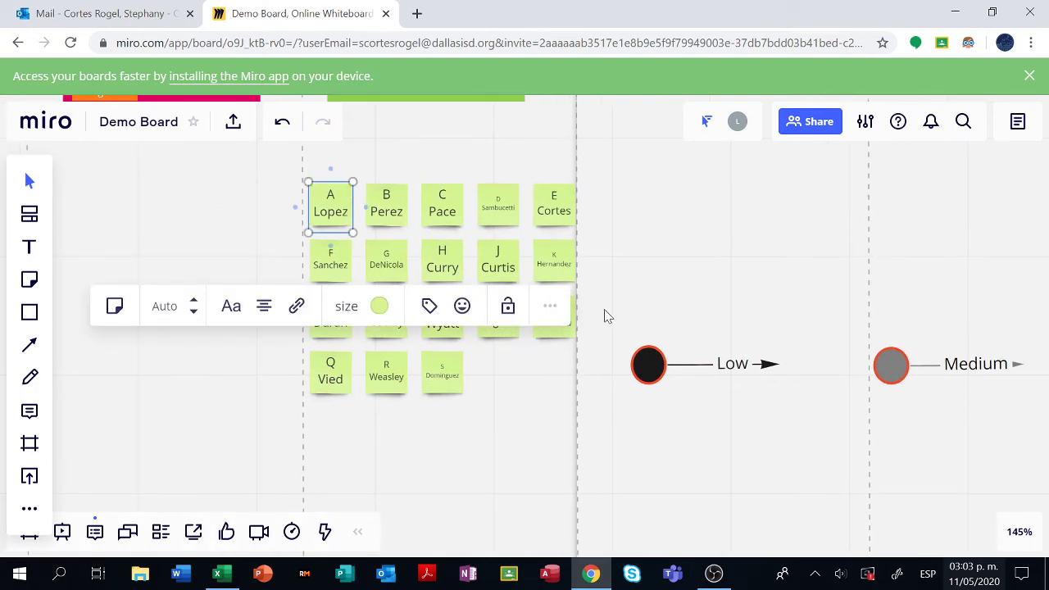
click(432, 307)
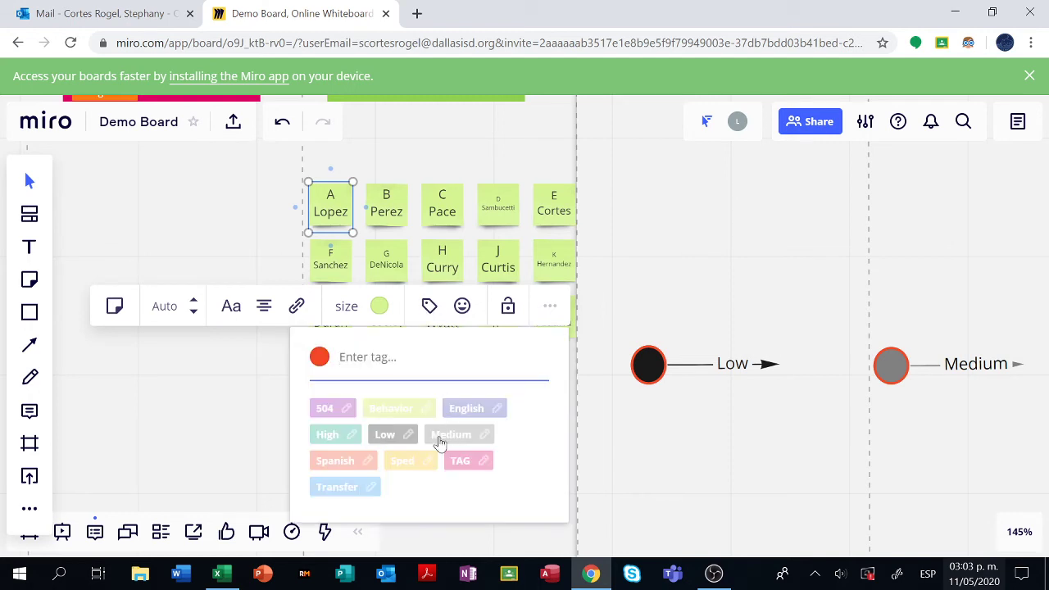
click(336, 461)
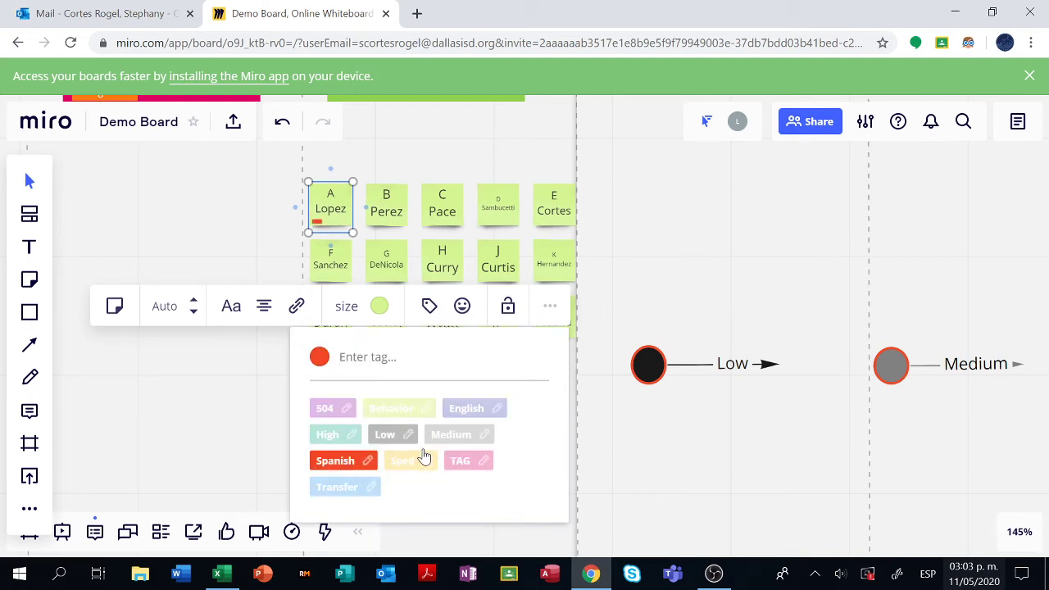
click(348, 489)
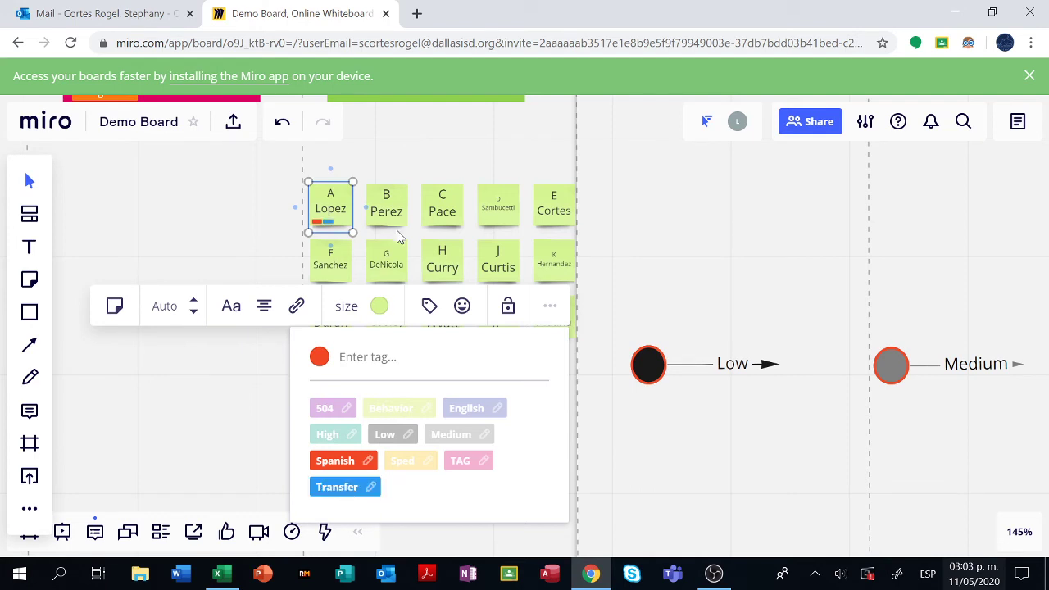
click(391, 212)
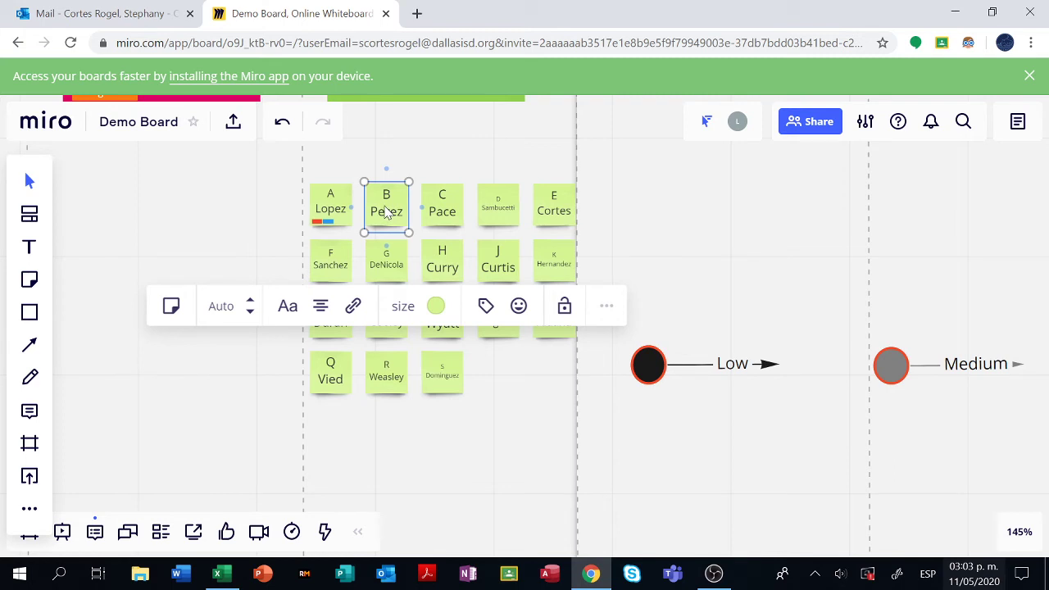
- Give the second top-row student note the Sped and Spanish tags
click(486, 306)
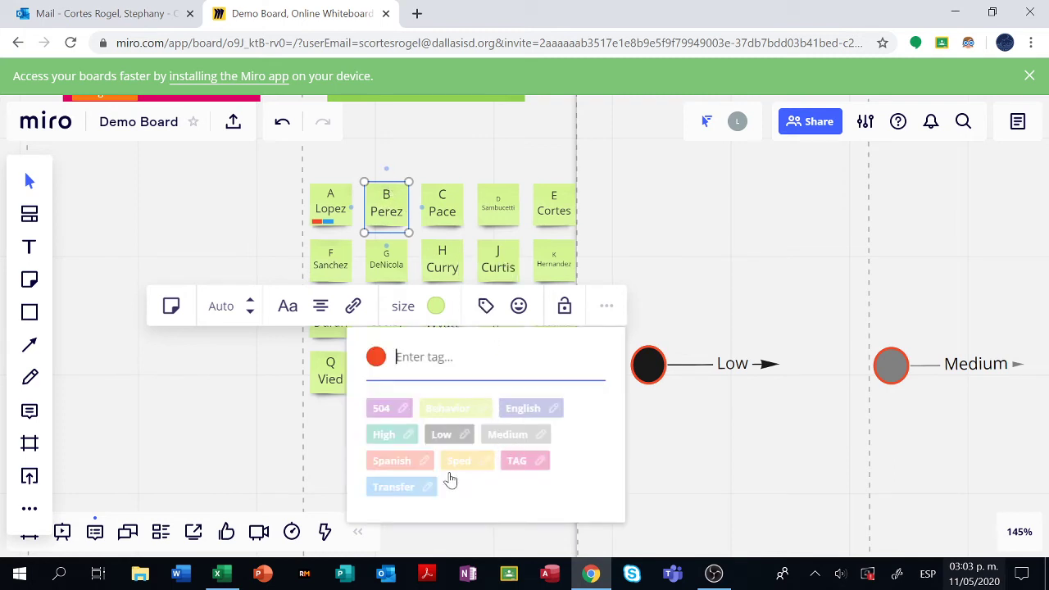
click(407, 436)
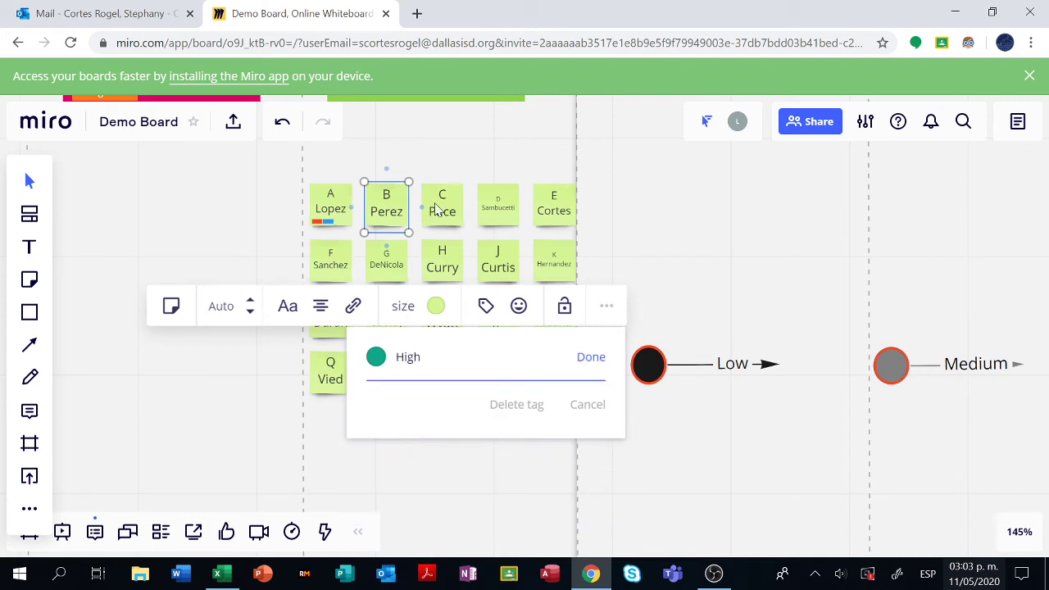
click(482, 310)
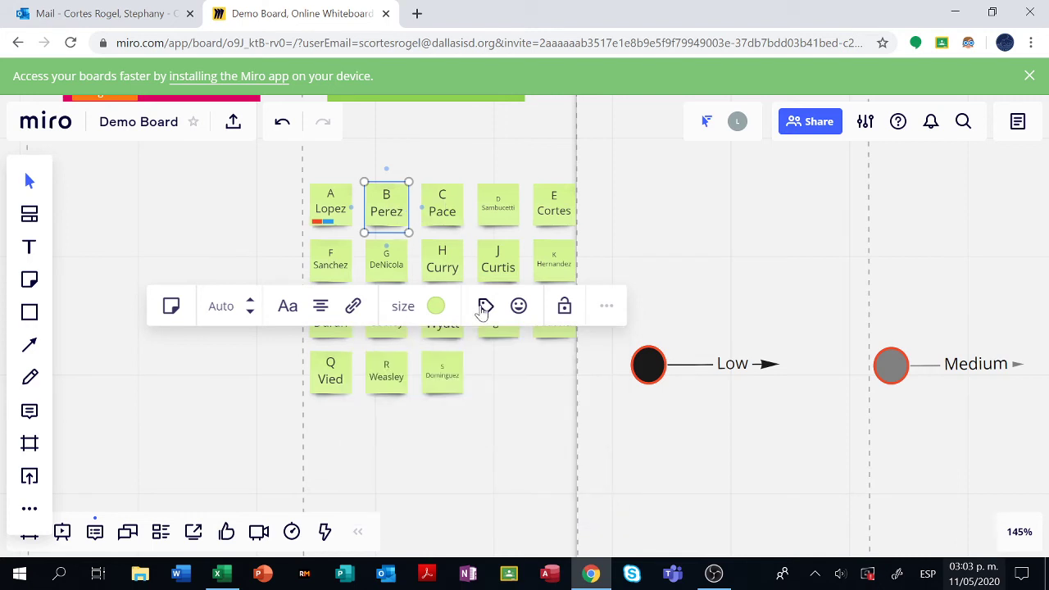
click(483, 315)
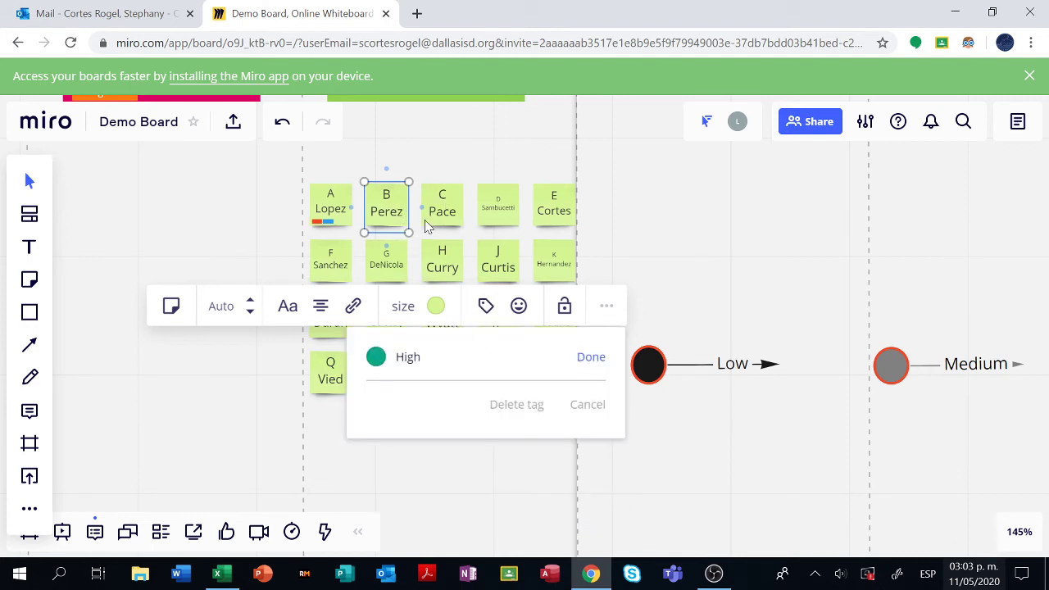
click(603, 362)
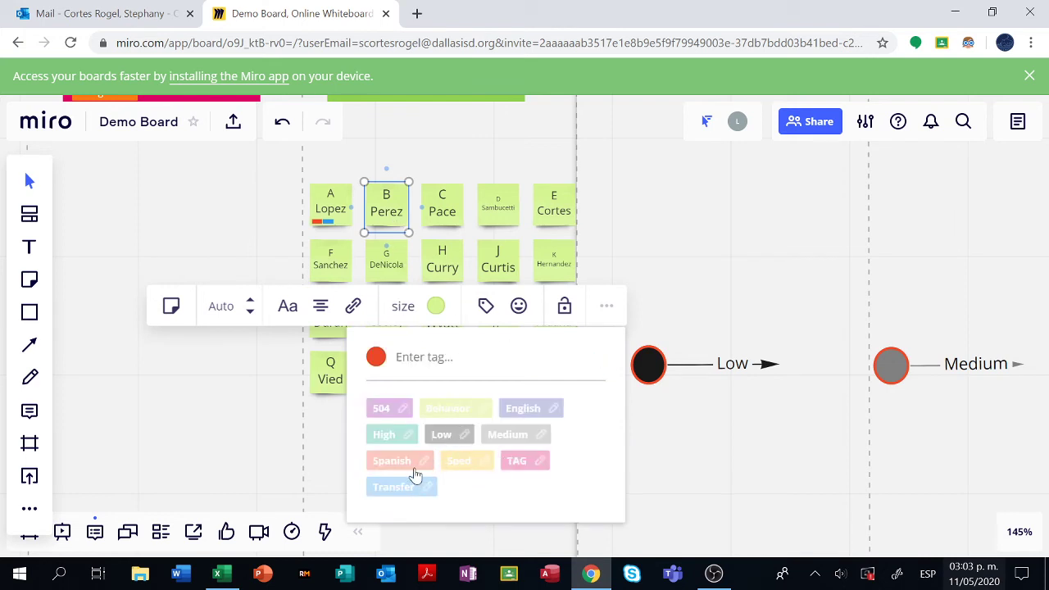
click(452, 469)
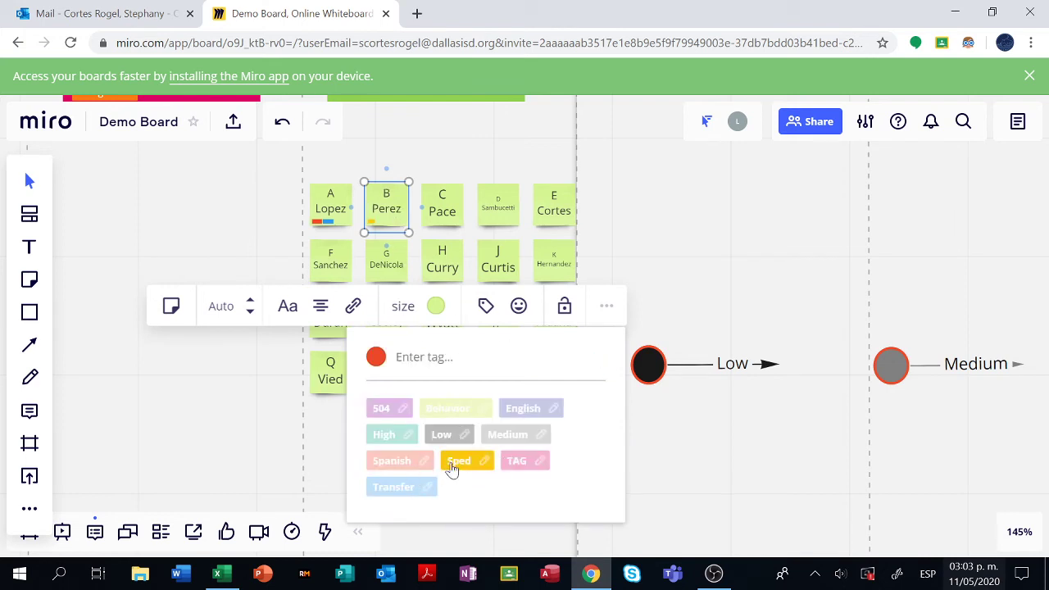
click(404, 464)
- Give the third top-row student note the High and Behavior tags
click(442, 205)
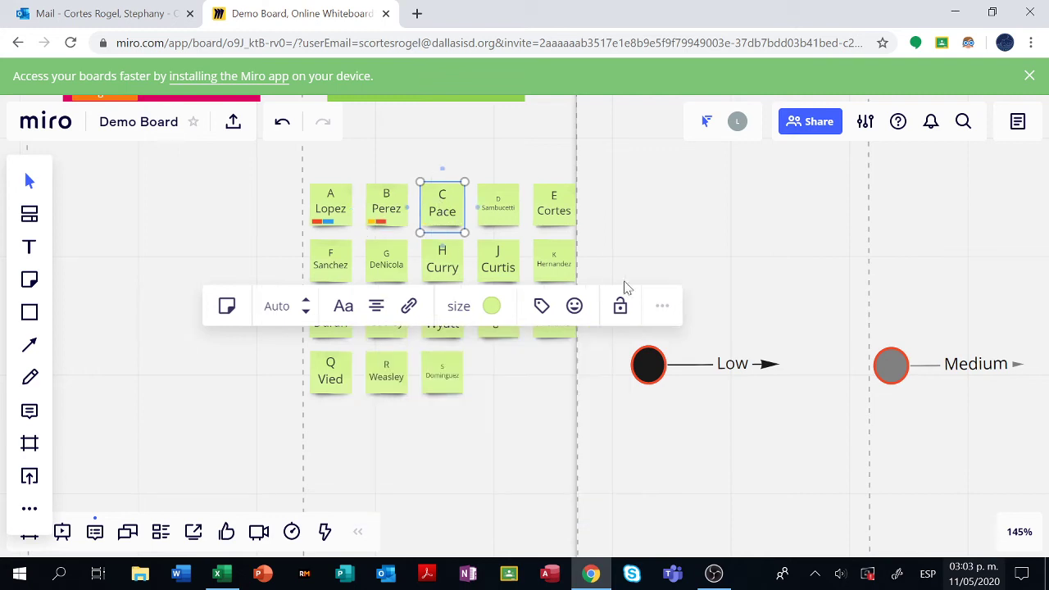
click(540, 310)
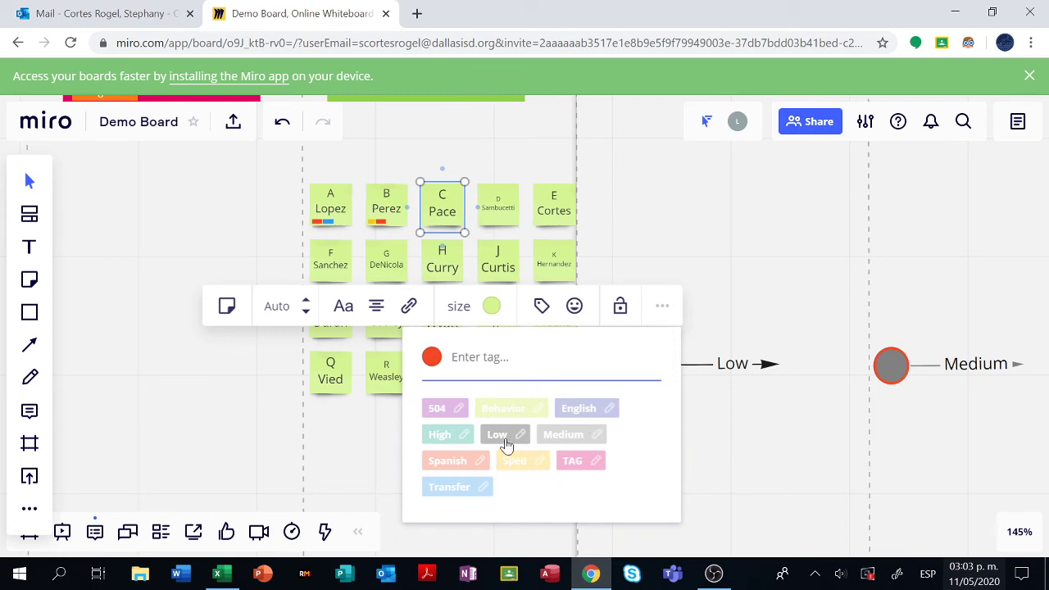
click(442, 440)
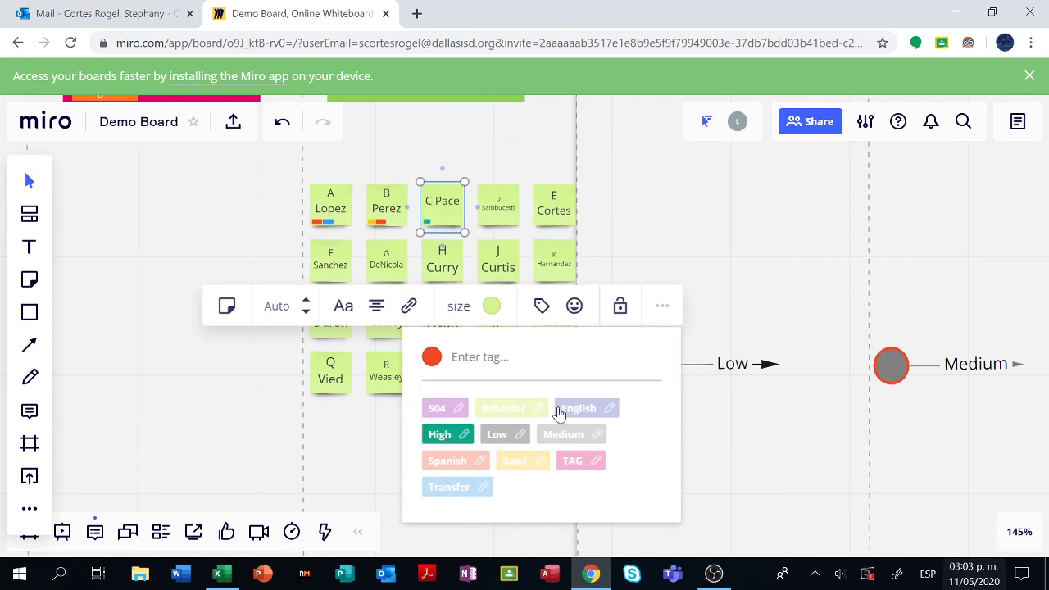
click(532, 410)
click(157, 211)
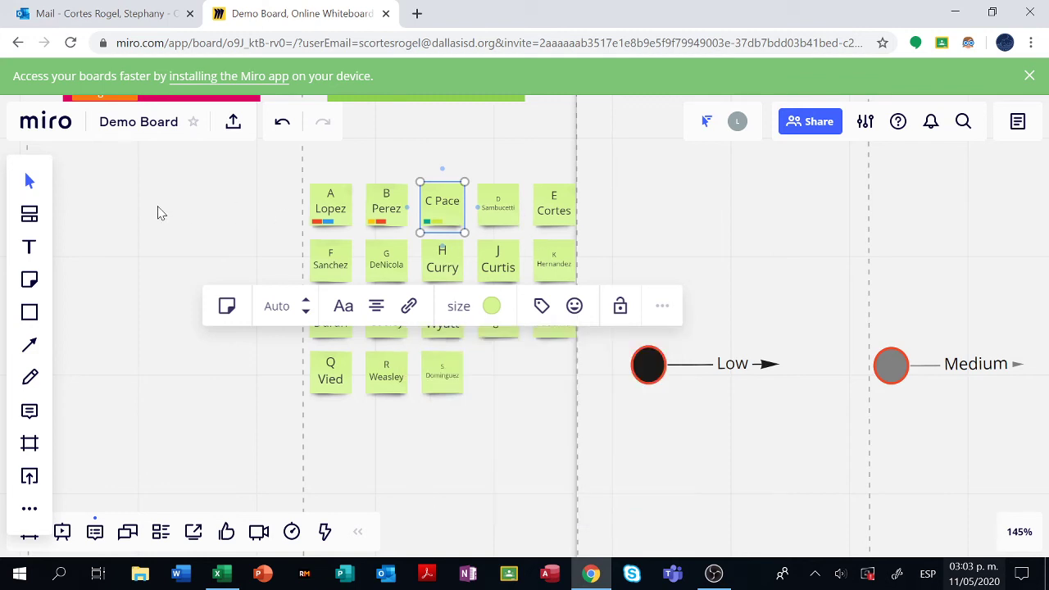
click(243, 220)
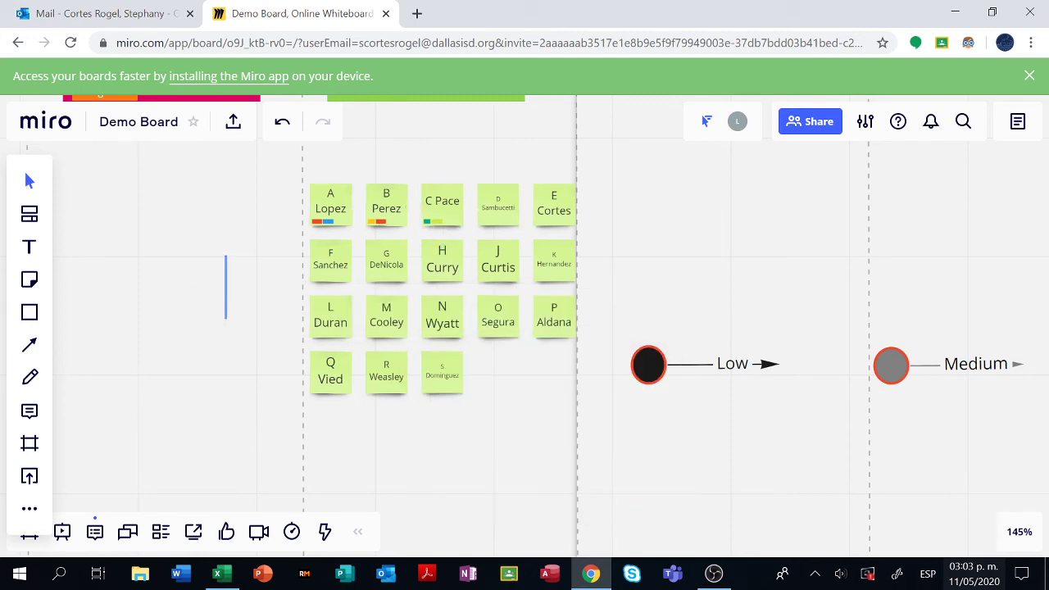
scroll(484, 220, up, 2)
scroll(435, 236, down, 2)
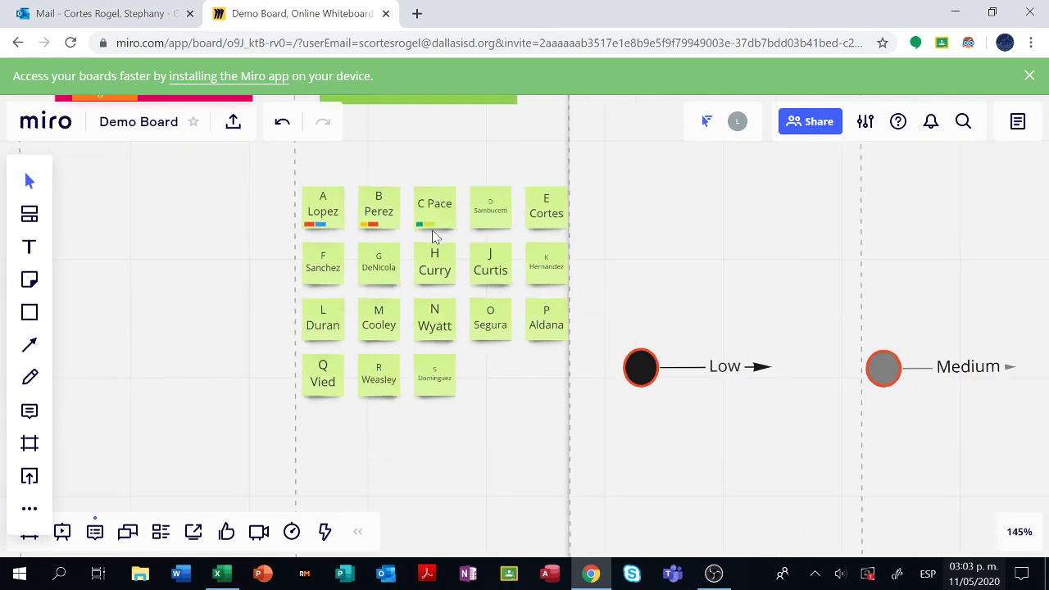
- Draft the comment 'Student A should not be placed with Student B.' on the third top-row note
click(443, 208)
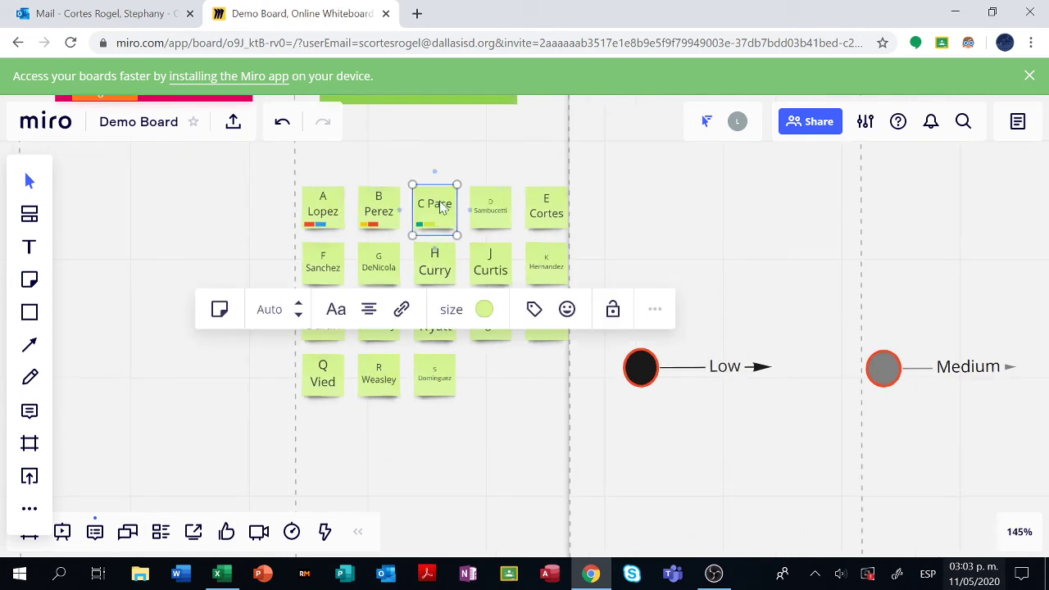
click(30, 410)
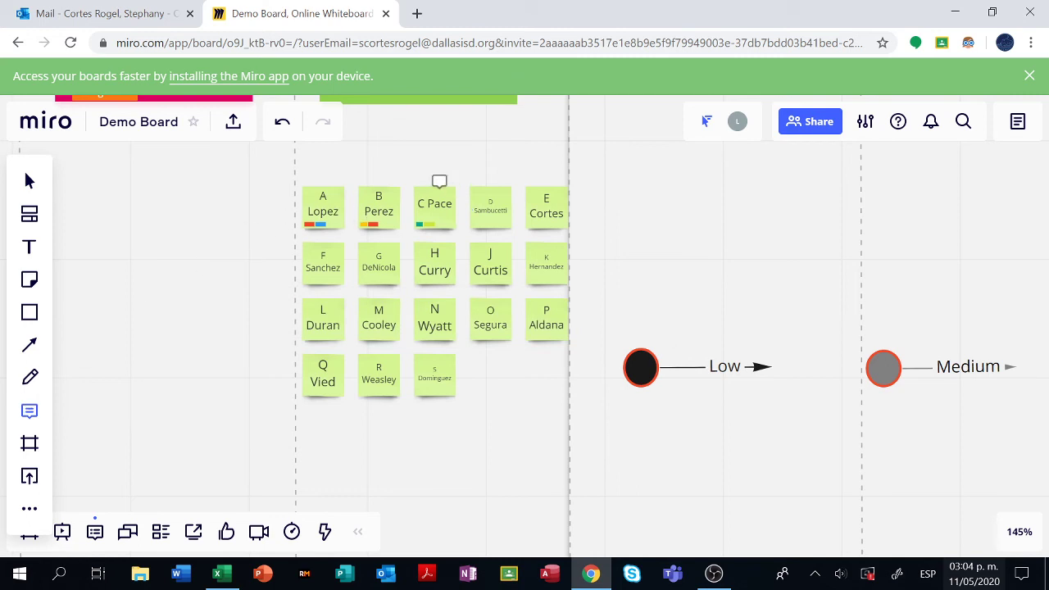
click(439, 187)
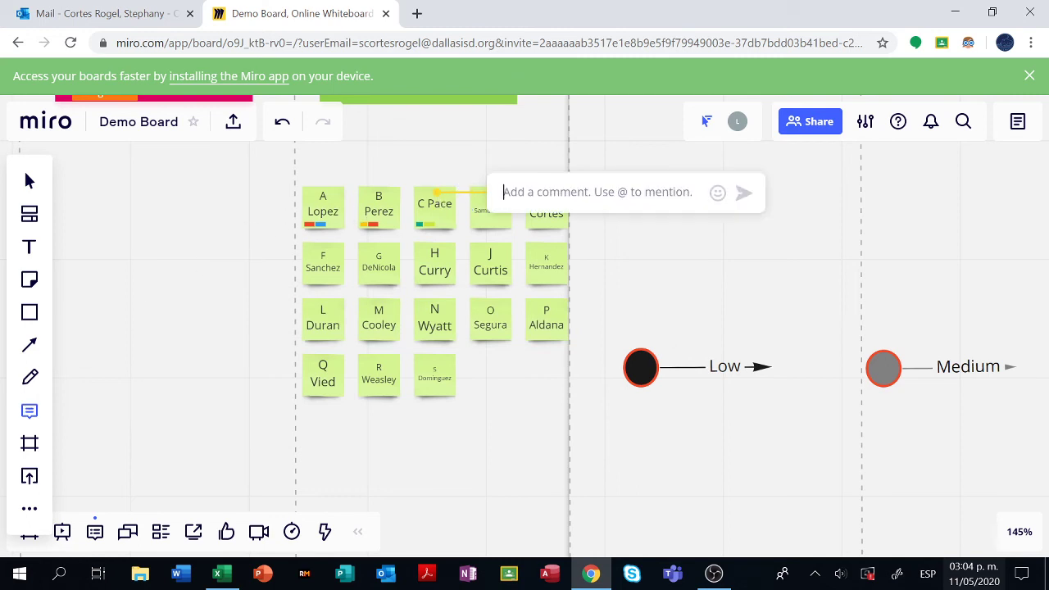
text(Student should not be placed)
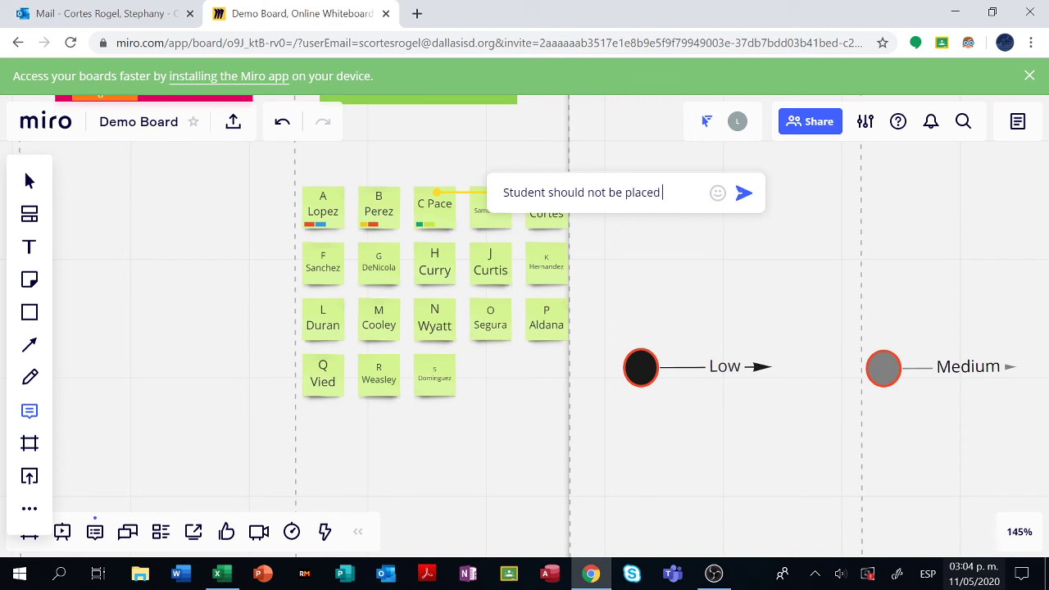
text(Student B)
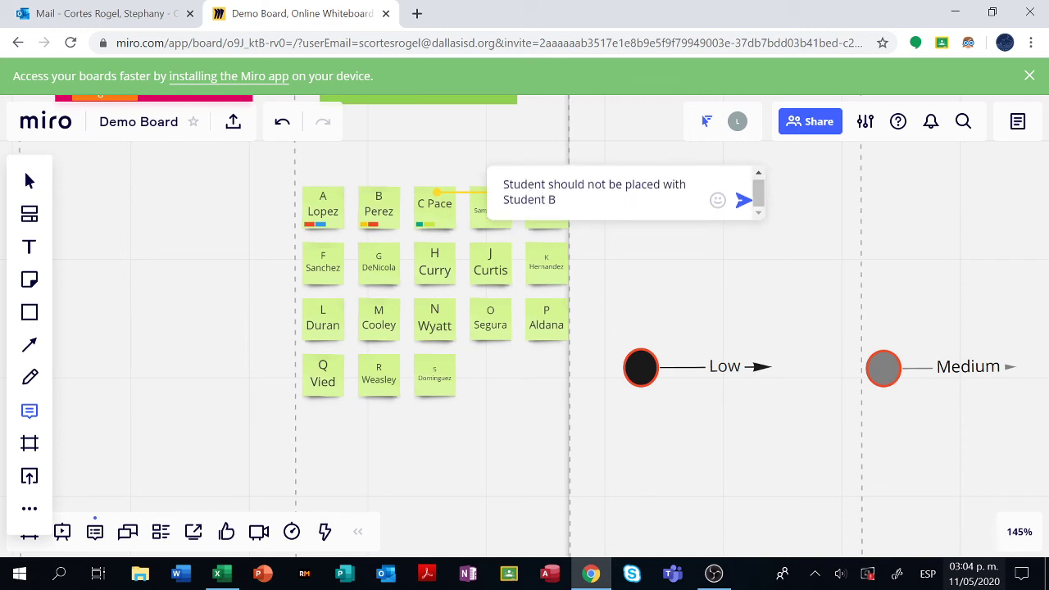
text( A)
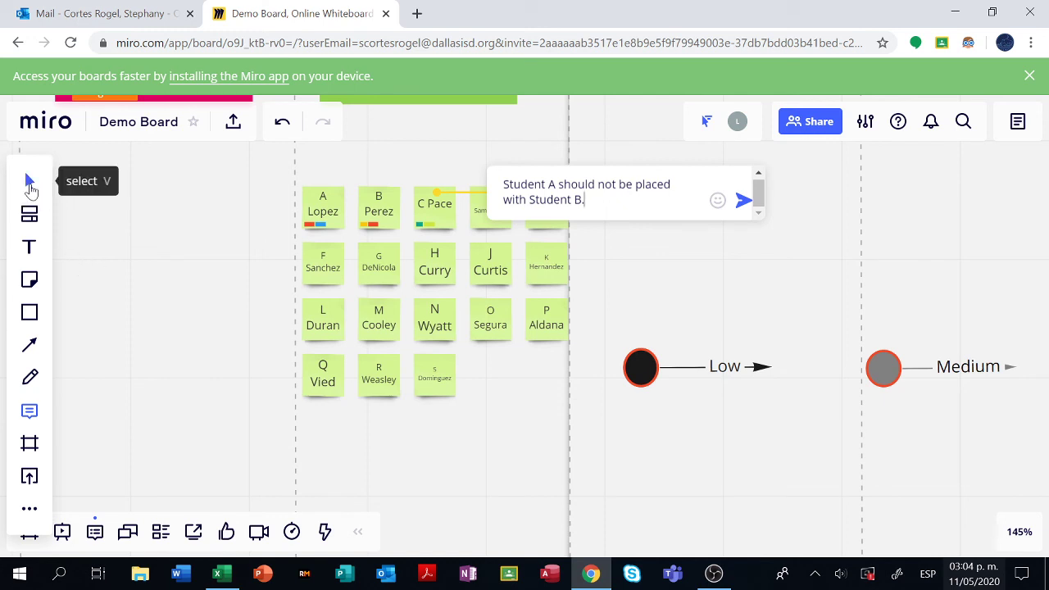
click(30, 187)
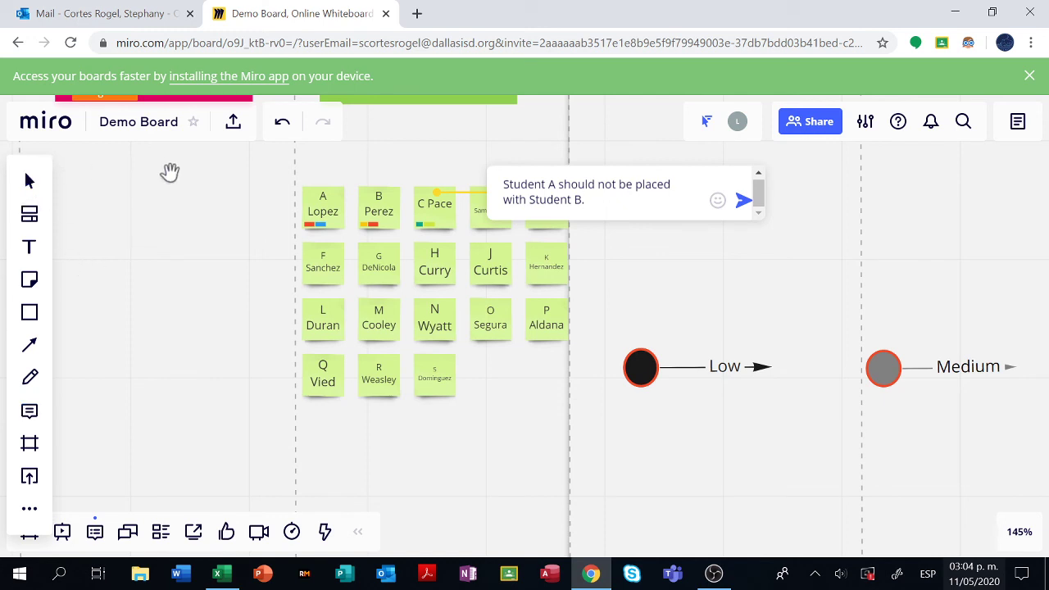
- Pan around the Cortes Sample grid to review it, then bring OBS Studio to the front
scroll(116, 233, up, 5)
scroll(265, 439, left, 3)
scroll(266, 439, down, 4)
scroll(266, 438, left, 3)
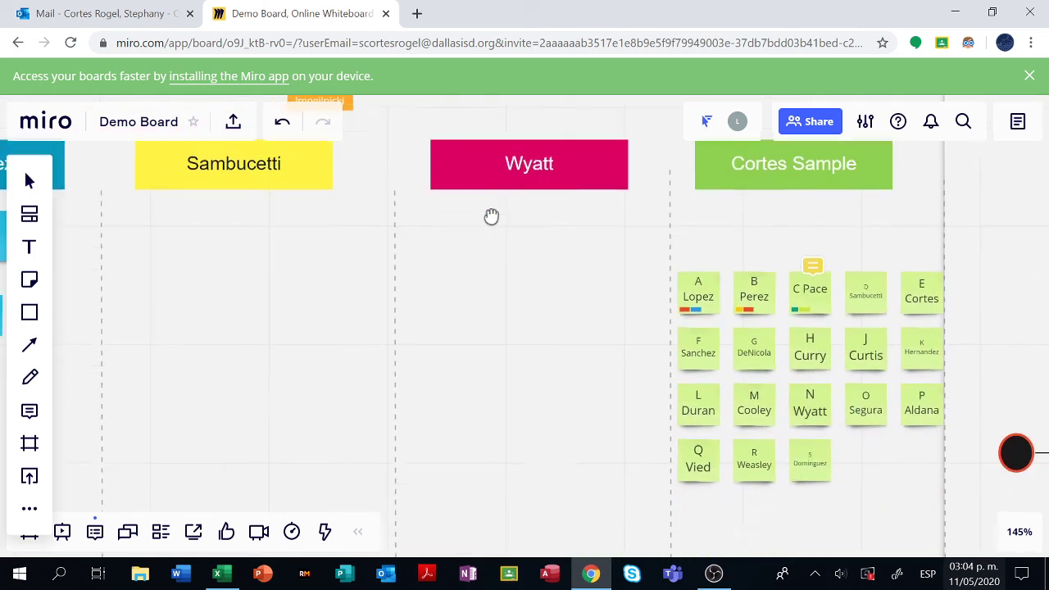
scroll(492, 215, right, 2)
scroll(312, 270, left, 4)
scroll(255, 436, up, 3)
scroll(255, 436, right, 2)
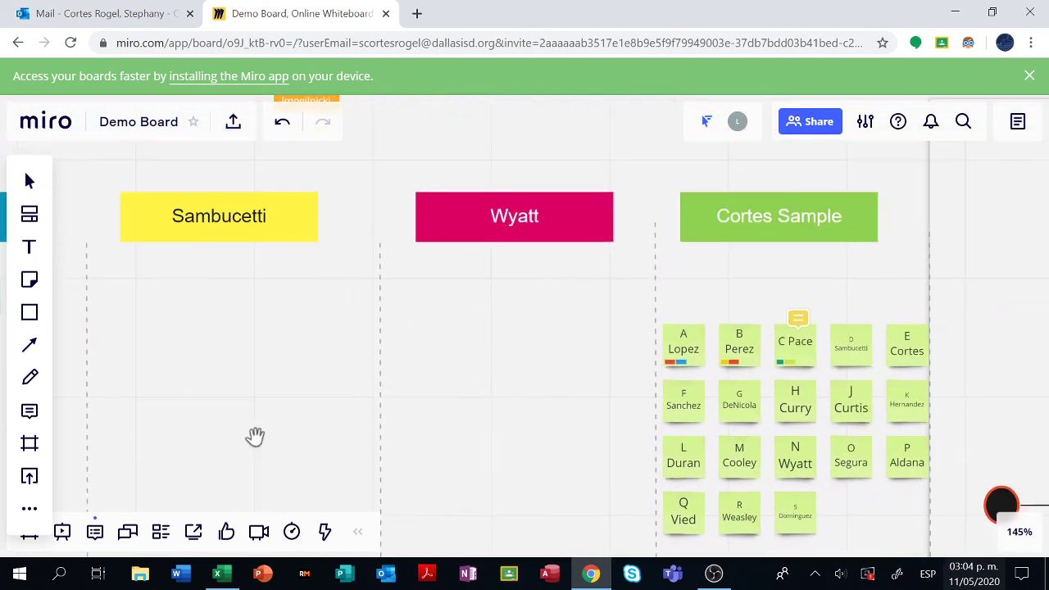
scroll(402, 229, left, 3)
scroll(81, 203, down, 2)
scroll(81, 203, right, 3)
scroll(82, 204, up, 2)
scroll(81, 203, right, 3)
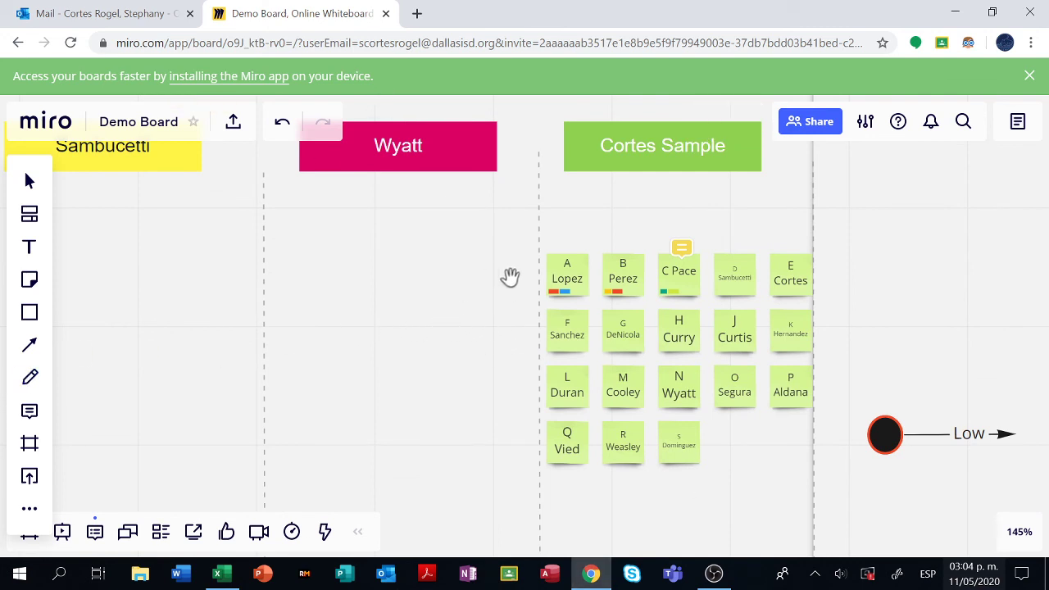
scroll(611, 218, right, 3)
scroll(612, 218, up, 1)
scroll(587, 229, left, 2)
scroll(587, 228, down, 1)
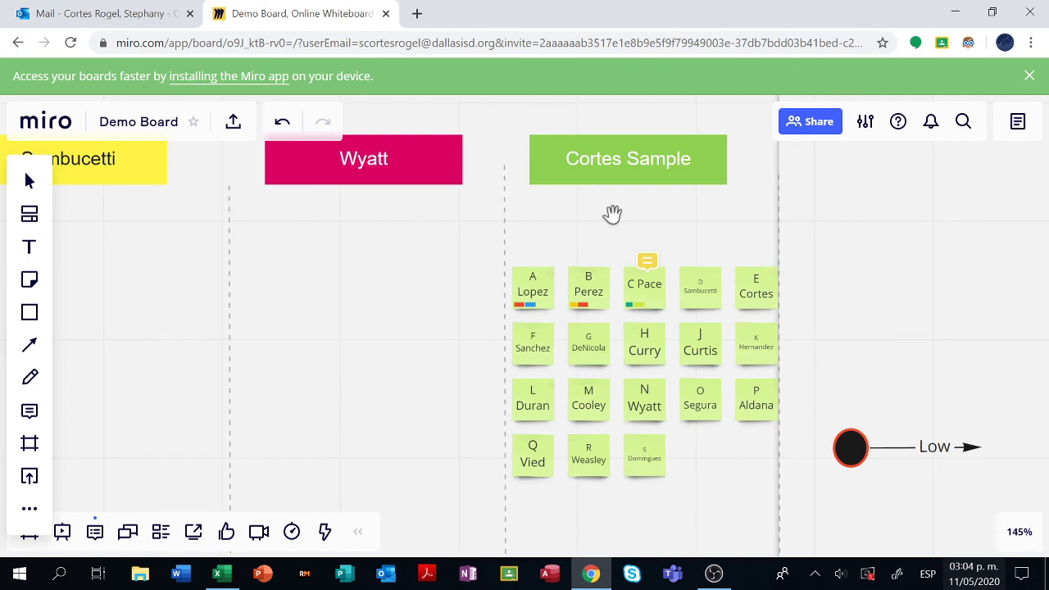
scroll(358, 333, down, 3)
scroll(358, 332, left, 2)
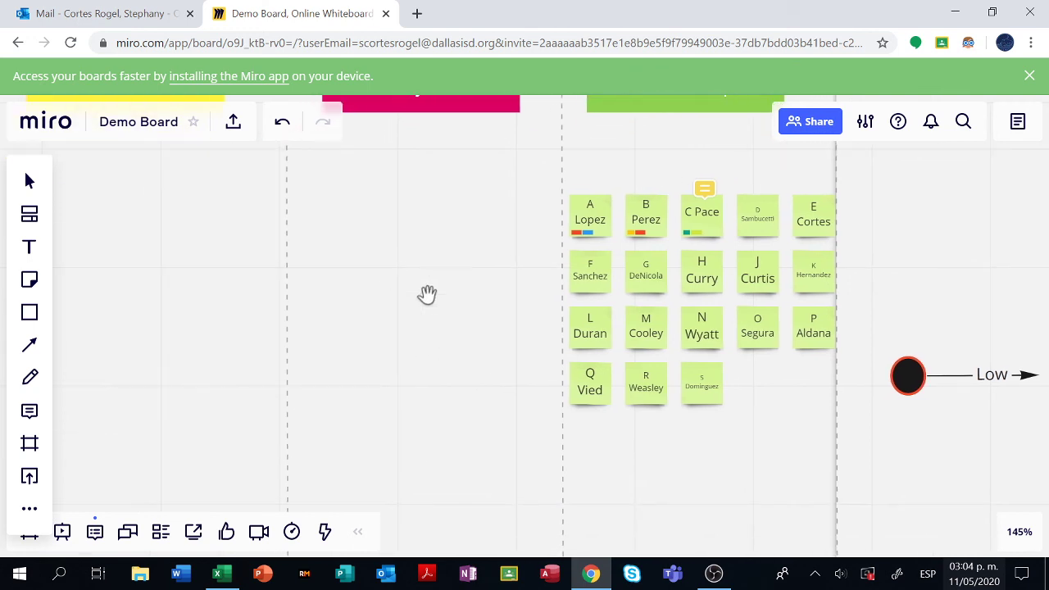
scroll(426, 295, right, 3)
scroll(426, 295, up, 1)
scroll(330, 359, right, 3)
scroll(330, 359, up, 1)
scroll(297, 380, down, 2)
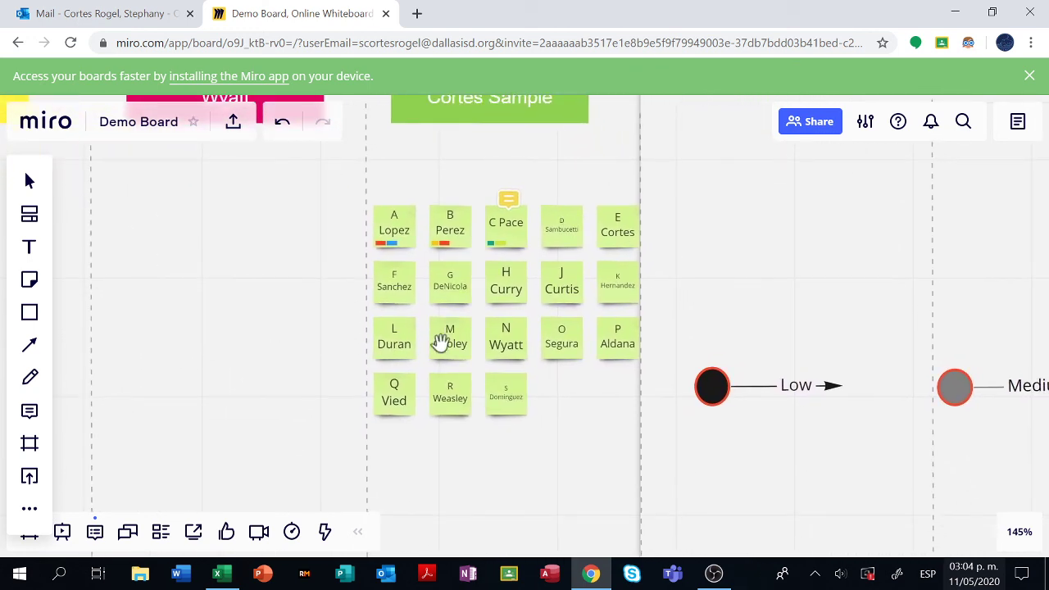
click(709, 577)
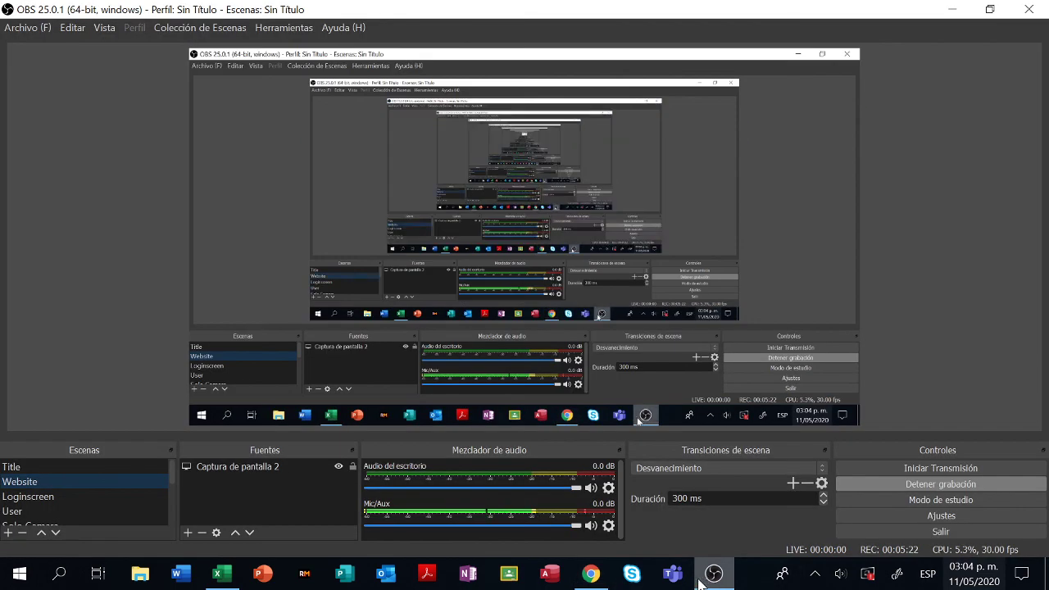